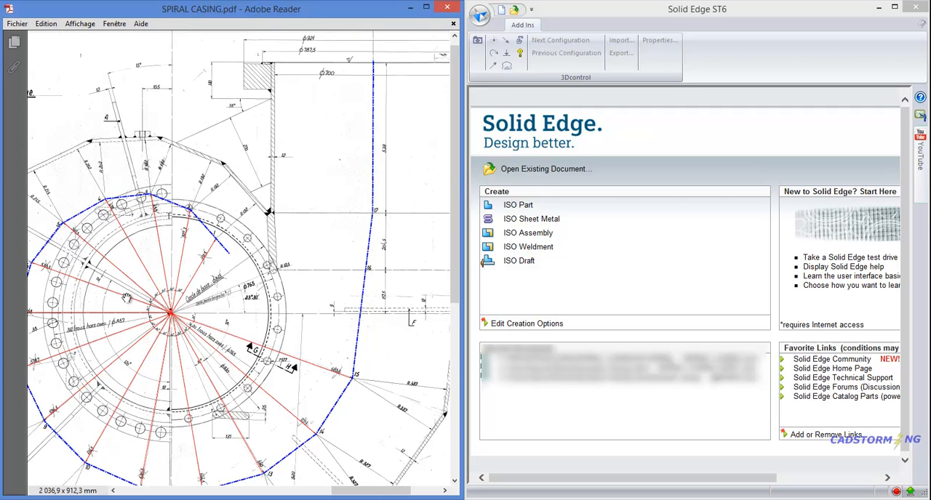
# - Create a new ISO Assembly and save it as SPIRAL CASING ASSY.asm, replacing the existing file of that name
pyautogui.keyDown('ctrl'); pyautogui.scroll(-1, 329, 259); pyautogui.keyUp('ctrl')
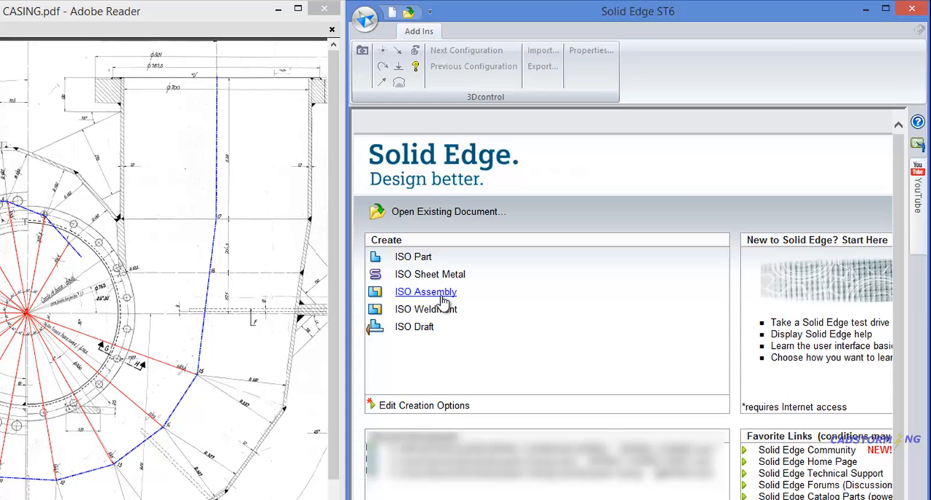
pyautogui.click(441, 295)
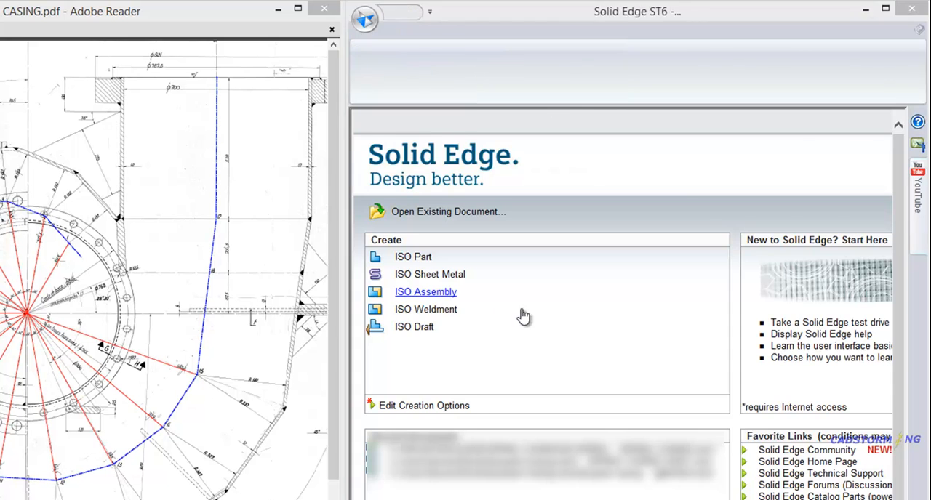
pyautogui.click(370, 22)
pyautogui.click(404, 131)
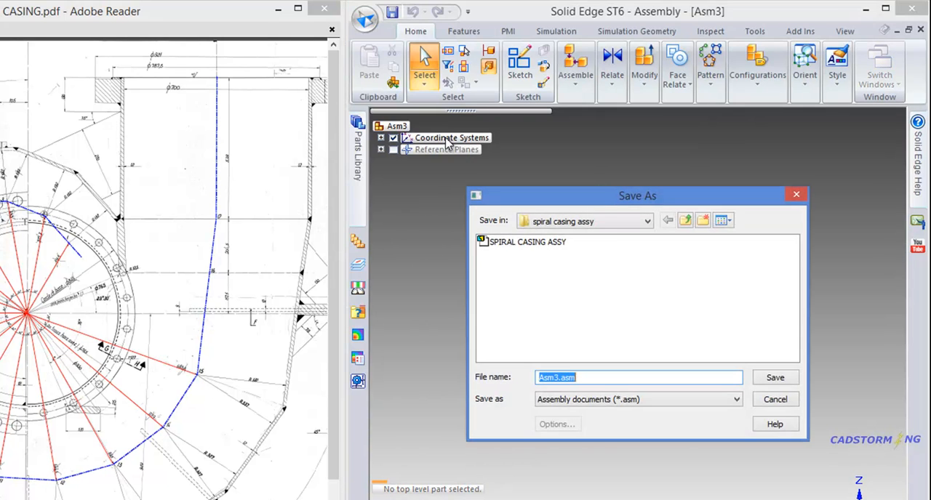
pyautogui.click(511, 247)
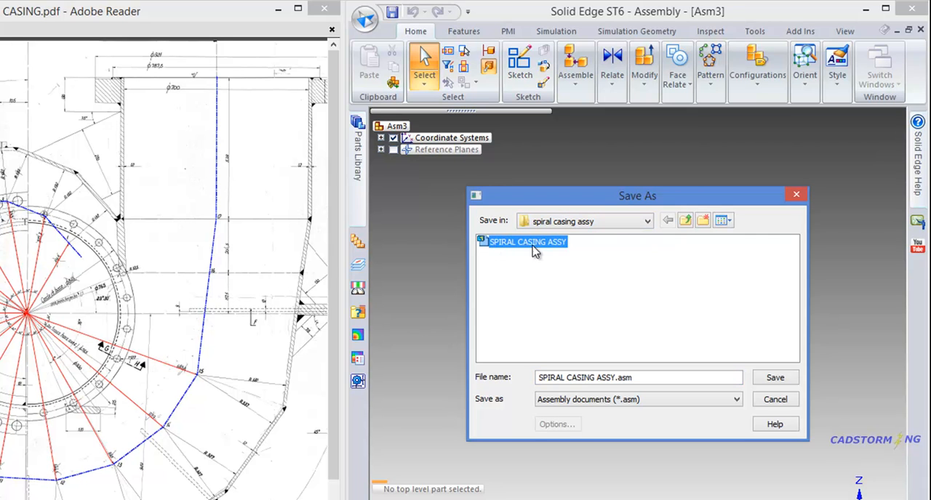
pyautogui.click(775, 378)
pyautogui.click(635, 349)
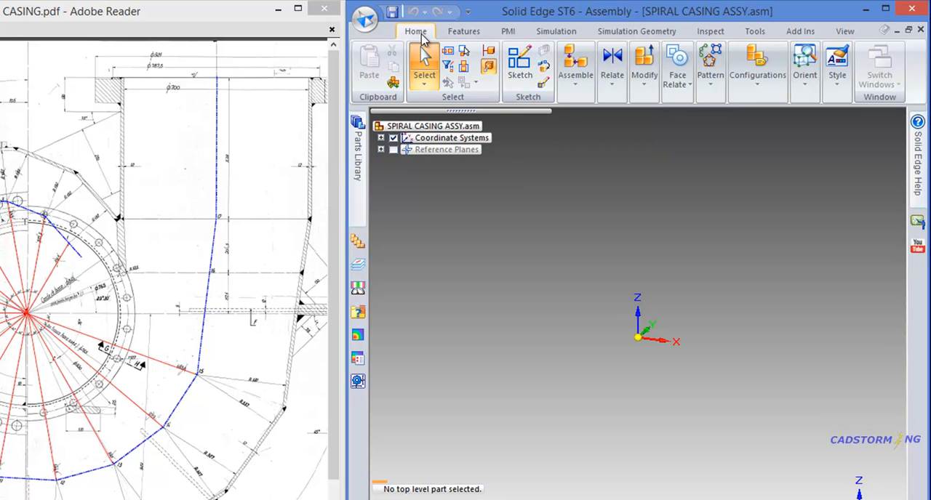
# - Start an assembly sketch on the XZ plane and examine the length and angle of radial line 15 in the PDF drawing
pyautogui.click(523, 67)
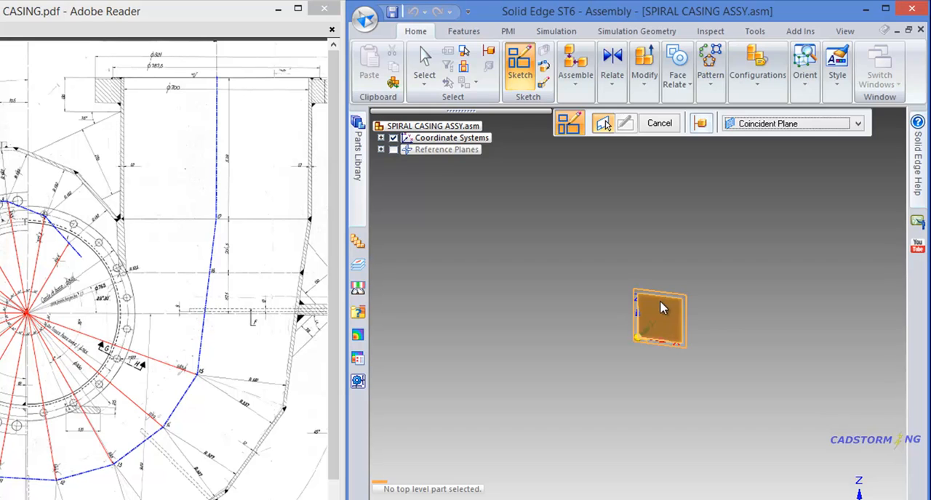
pyautogui.click(662, 308)
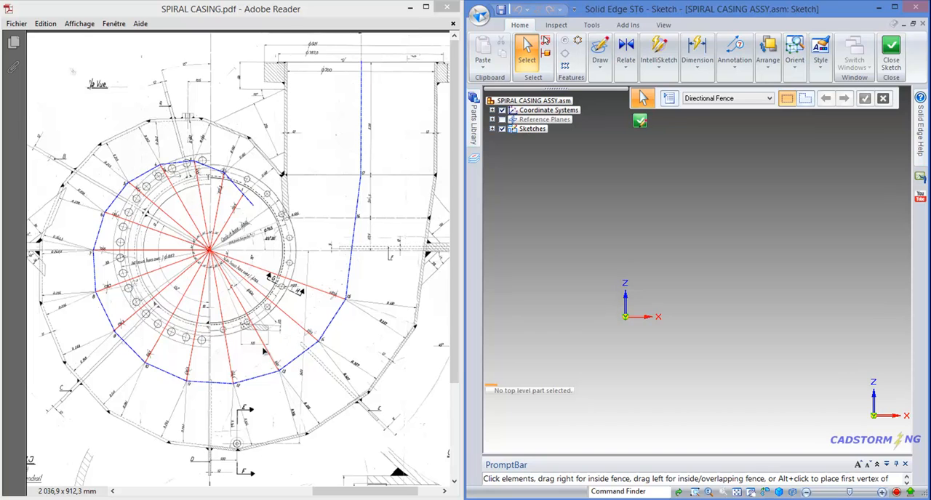
pyautogui.keyDown('ctrl'); pyautogui.scroll(5, 243, 250); pyautogui.keyUp('ctrl')
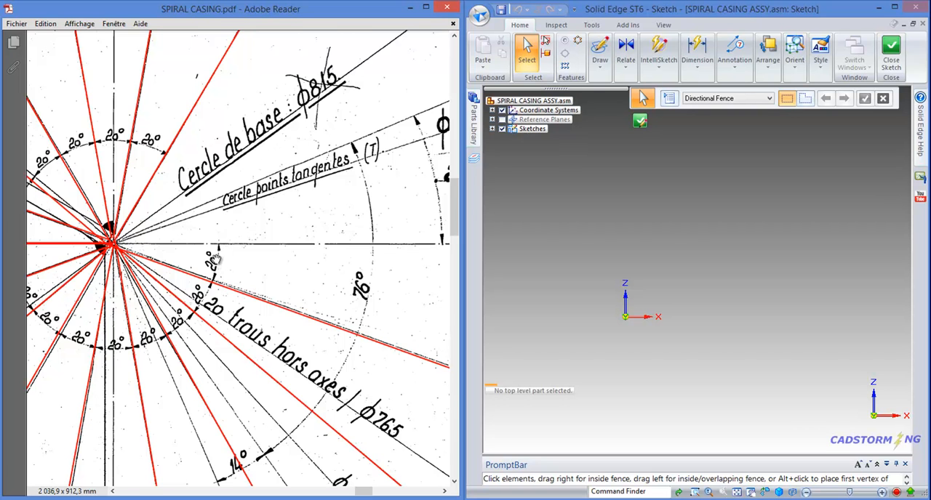
pyautogui.keyDown('ctrl'); pyautogui.scroll(-2, 215, 259); pyautogui.keyUp('ctrl')
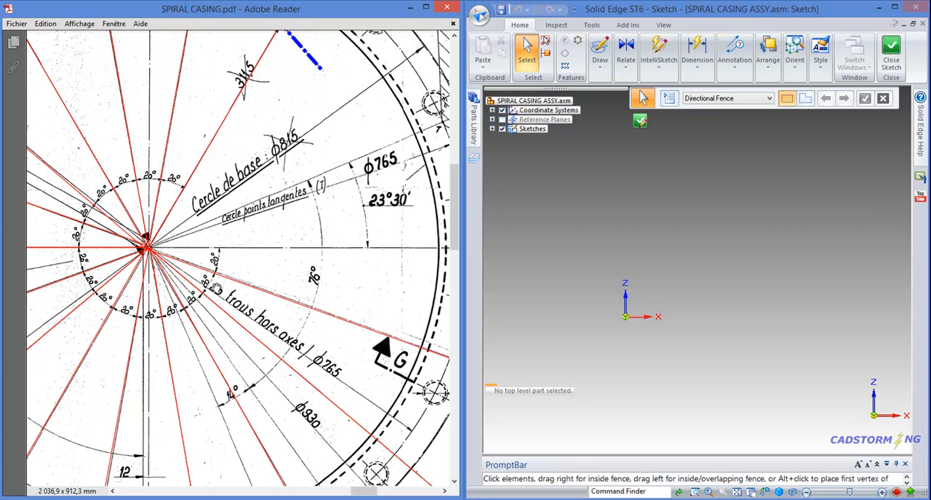
pyautogui.keyDown('ctrl'); pyautogui.scroll(-1, 252, 273); pyautogui.keyUp('ctrl')
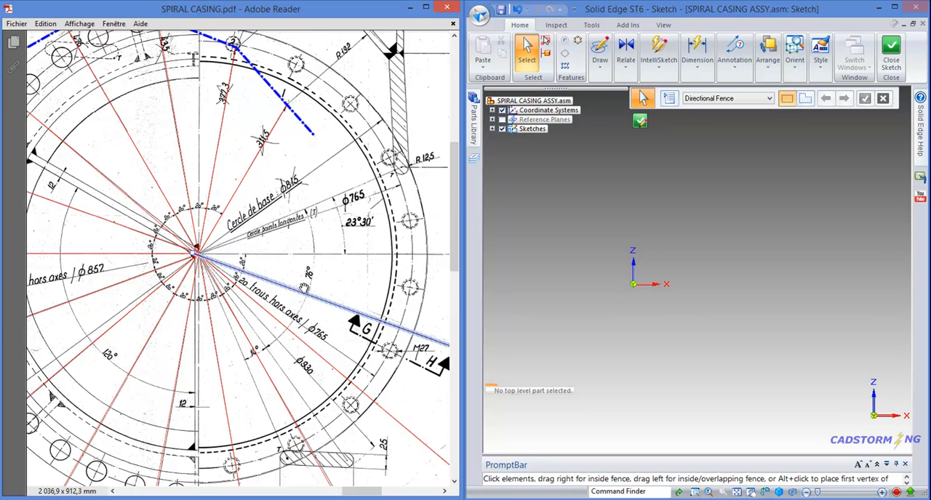
pyautogui.moveTo(351, 289)
pyautogui.mouseDown()
pyautogui.moveTo(166, 263)
pyautogui.moveTo(225, 264)
pyautogui.moveTo(222, 271)
pyautogui.mouseUp()
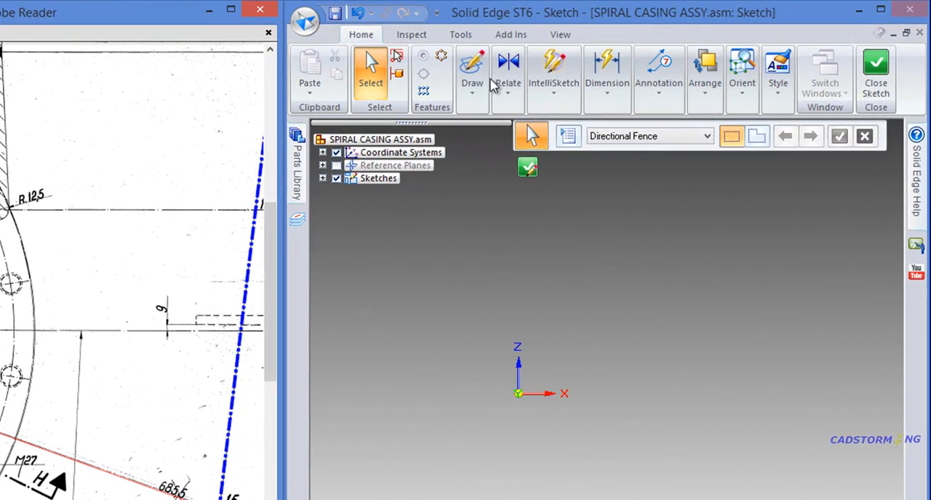
# - Draw a line from the origin with a length of 685.5 mm and an angle of -20°, ending the line chain there
pyautogui.click(472, 96)
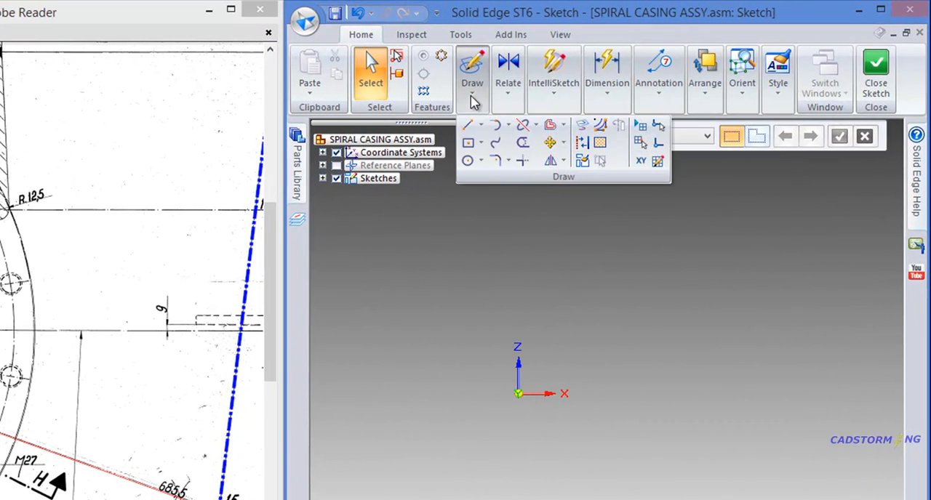
pyautogui.click(469, 129)
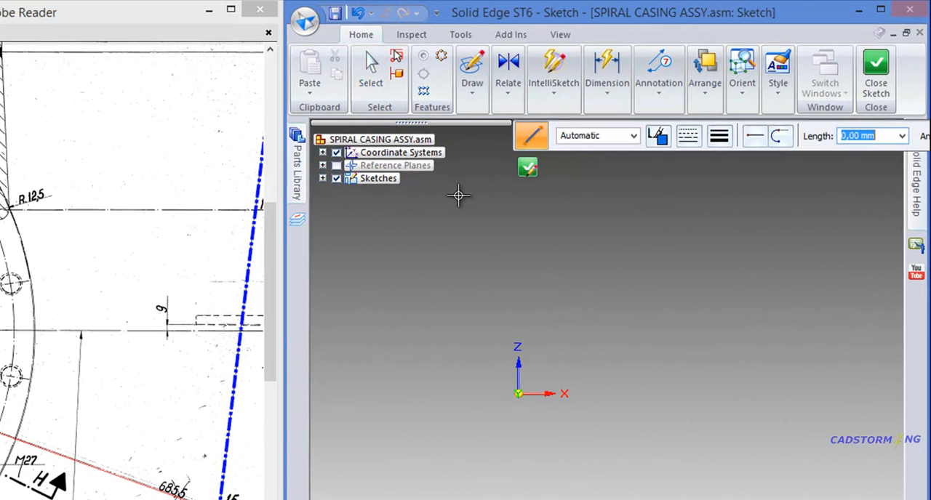
pyautogui.click(517, 393)
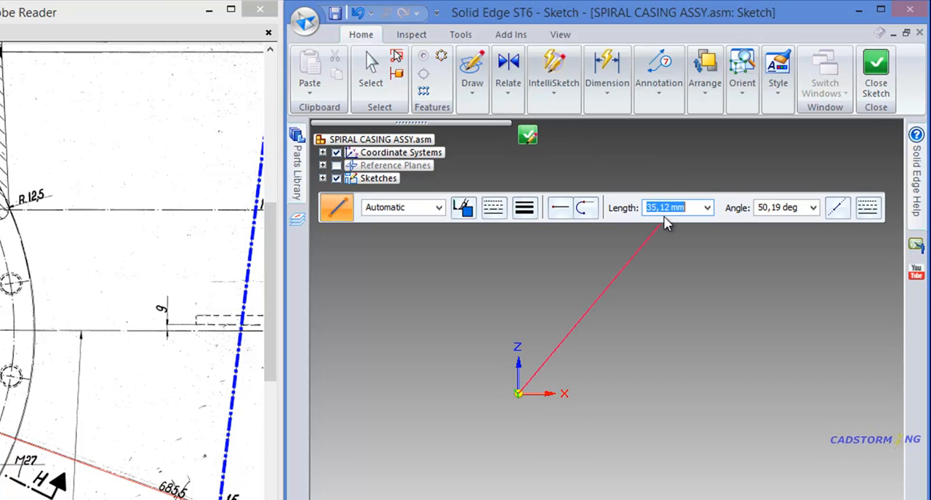
pyautogui.write('685,5')
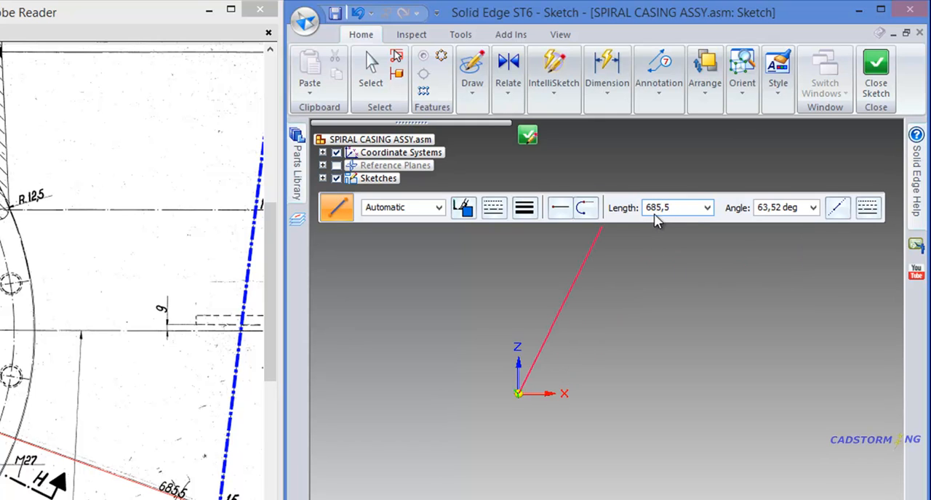
pyautogui.press('Tab')
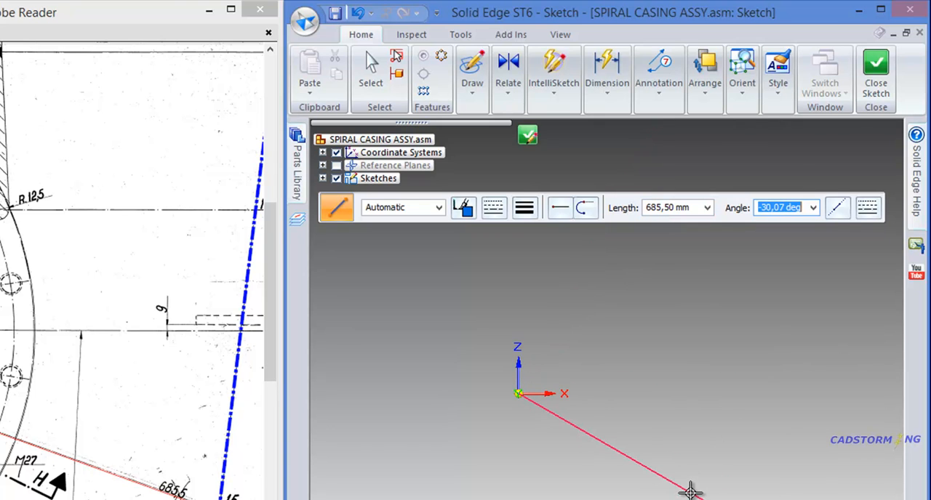
pyautogui.write('-')
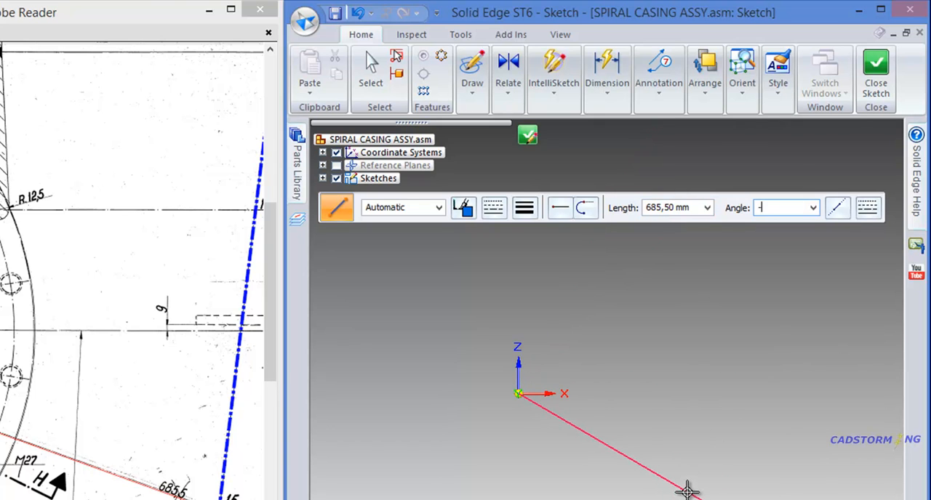
pyautogui.write('20')
pyautogui.press('Return')
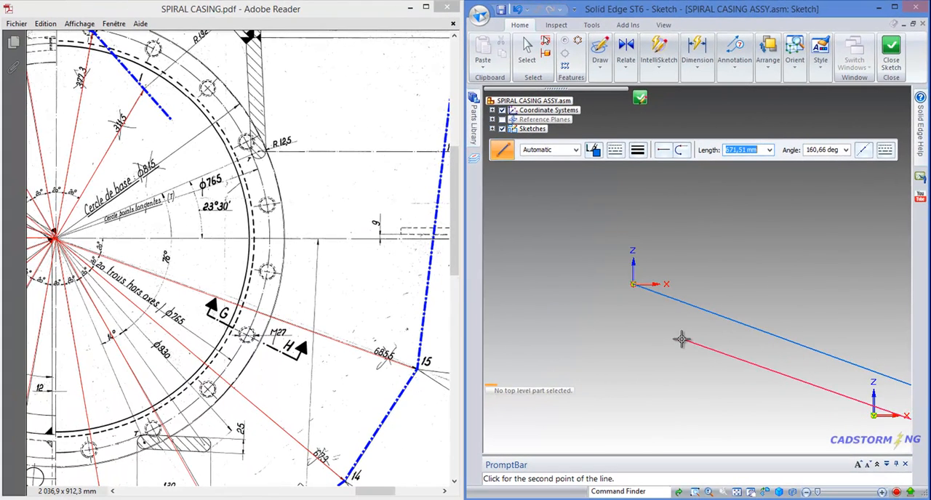
pyautogui.scroll(-6, 610, 262)
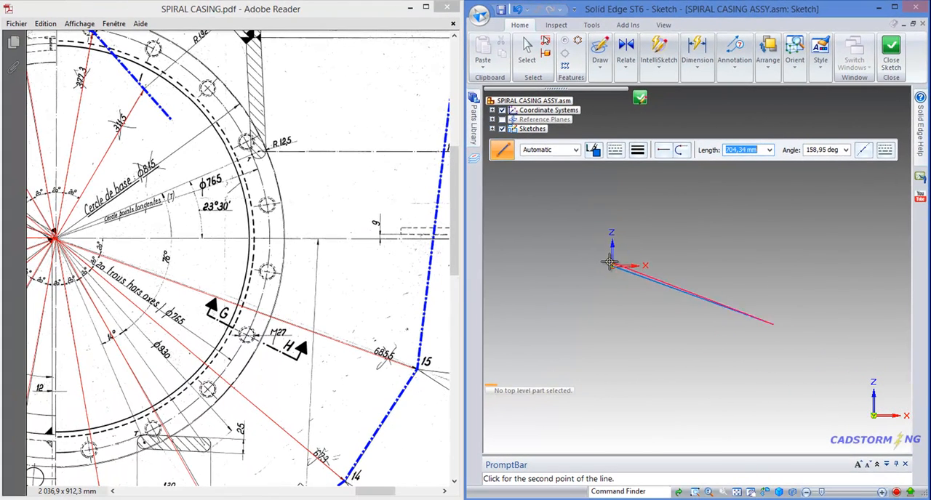
pyautogui.scroll(2, 698, 288)
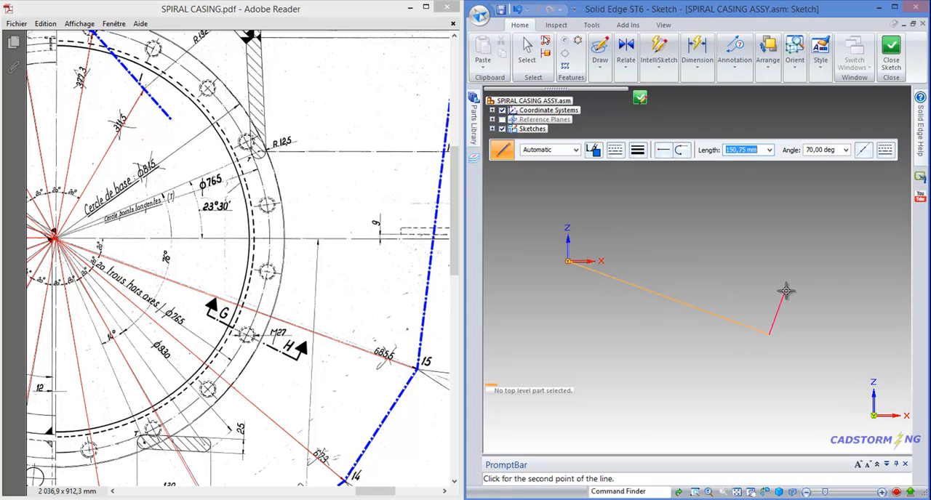
pyautogui.rightClick(768, 356)
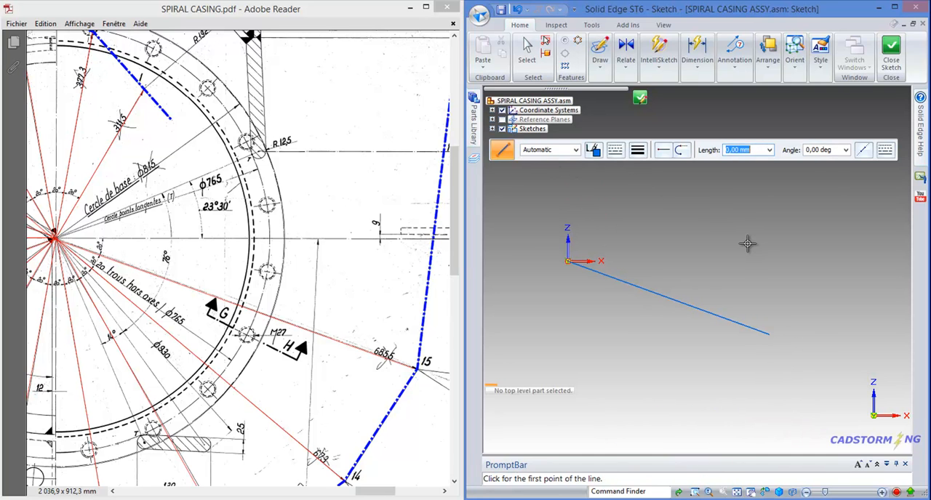
# - Draw the radial line for point 14 from the origin, 673 mm long at -40°, following the PDF drawing
pyautogui.scroll(-1, 802, 243)
pyautogui.moveTo(322, 283)
pyautogui.mouseDown()
pyautogui.moveTo(384, 216)
pyautogui.moveTo(393, 171)
pyautogui.mouseUp()
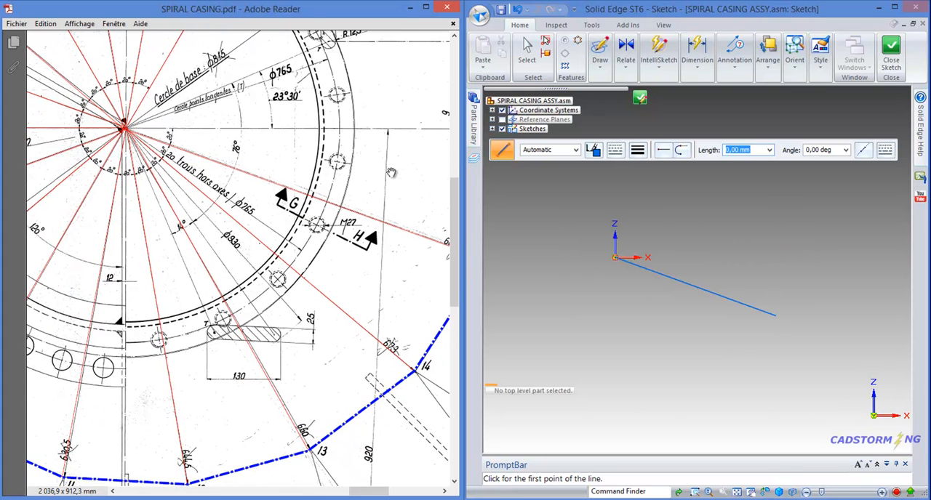
pyautogui.click(614, 258)
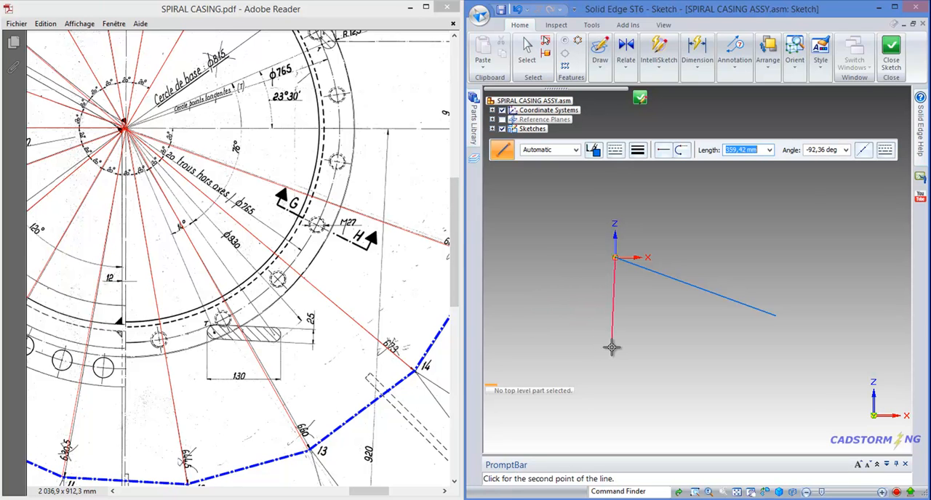
pyautogui.write('673')
pyautogui.press('Tab')
pyautogui.write('-')
pyautogui.press('Return')
pyautogui.rightClick(650, 367)
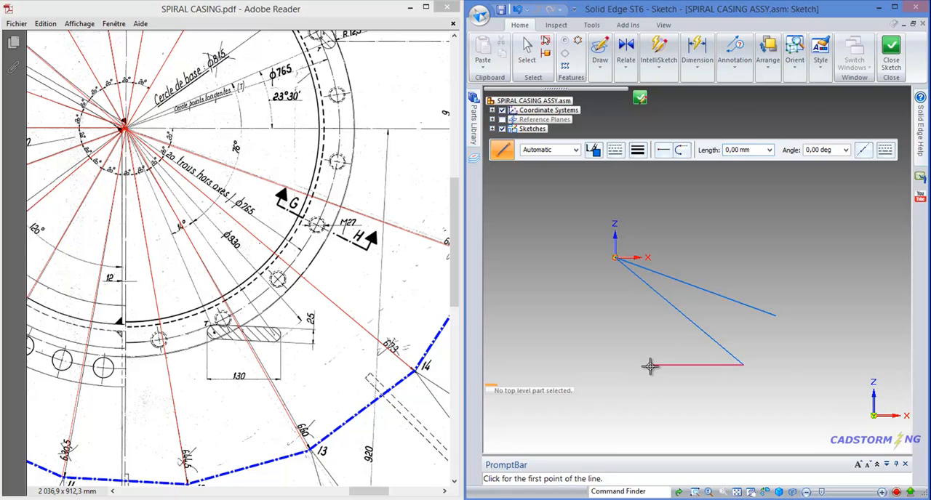
# - Draw the radial line for point 13 from the origin, 660 mm long at -60°, and finish line drawing
pyautogui.click(613, 258)
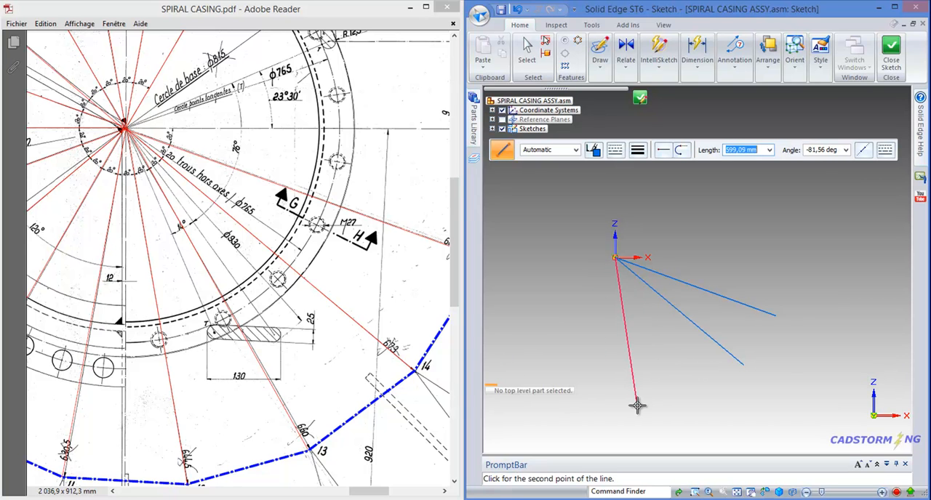
pyautogui.write('660')
pyautogui.press('Tab')
pyautogui.write('-')
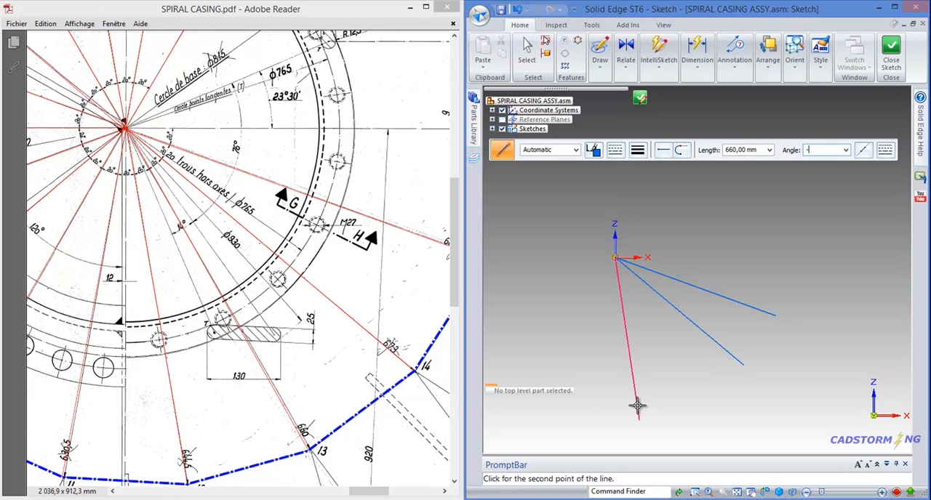
pyautogui.write('60')
pyautogui.press('Return')
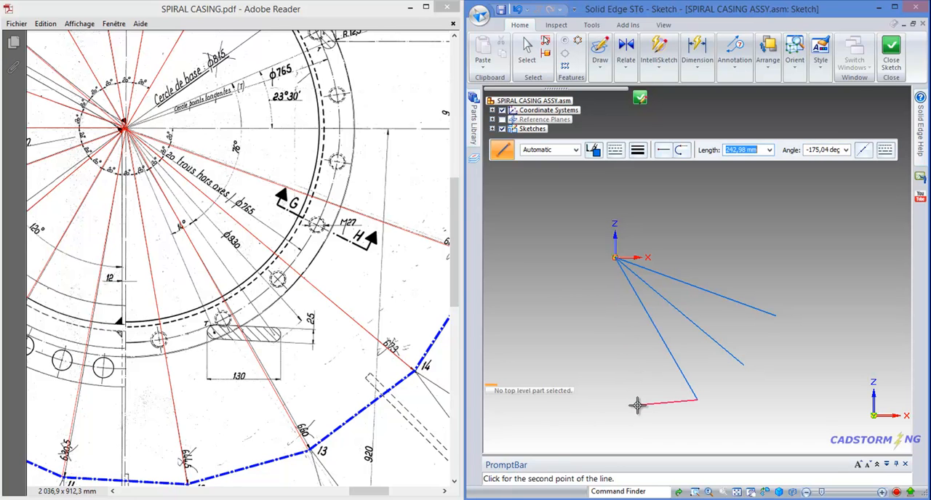
pyautogui.rightClick(635, 405)
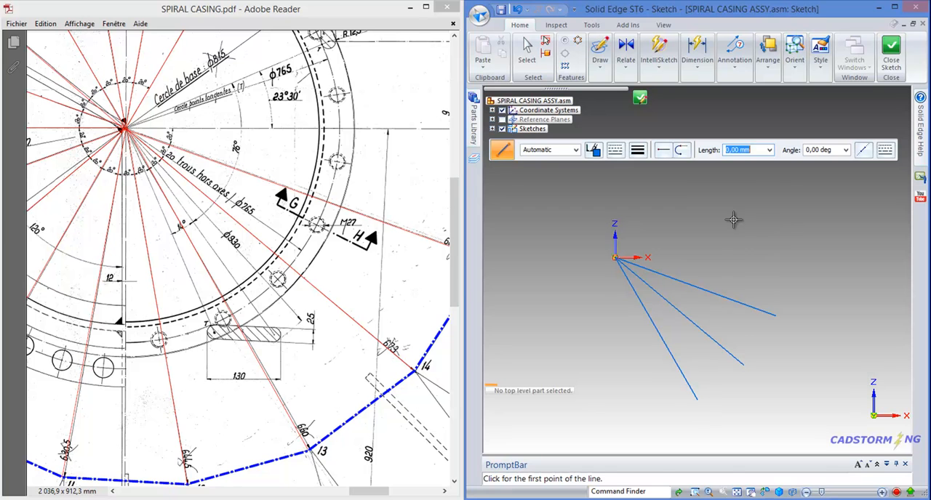
pyautogui.press('Escape')
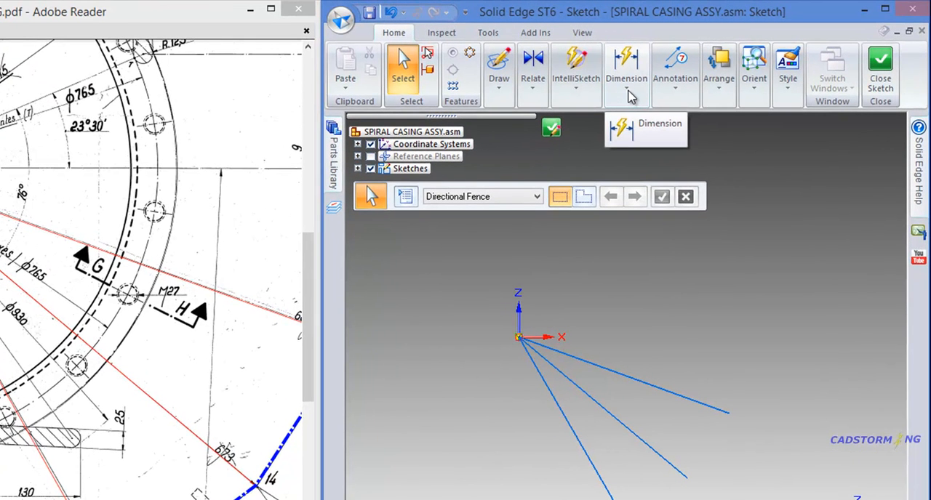
# - Dimension the lengths of the three radial lines for points 15, 14 and 13 with Smart Dimension
pyautogui.click(628, 91)
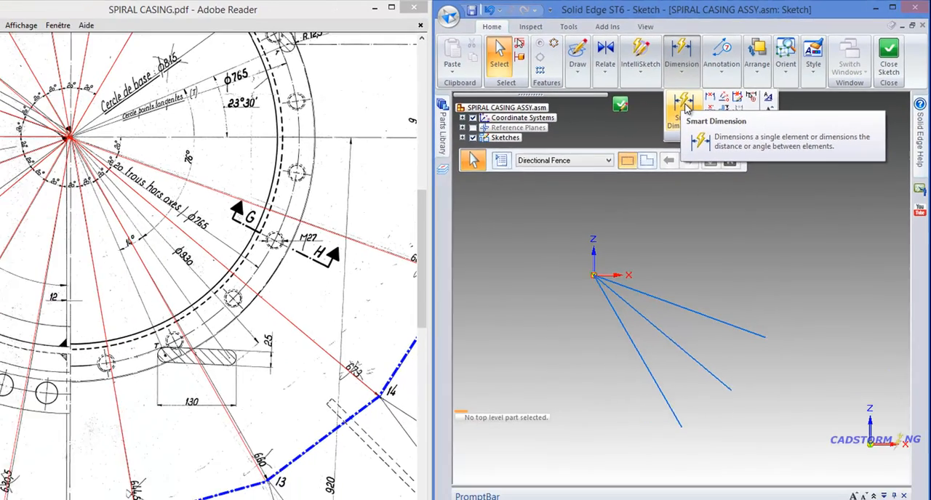
pyautogui.click(633, 129)
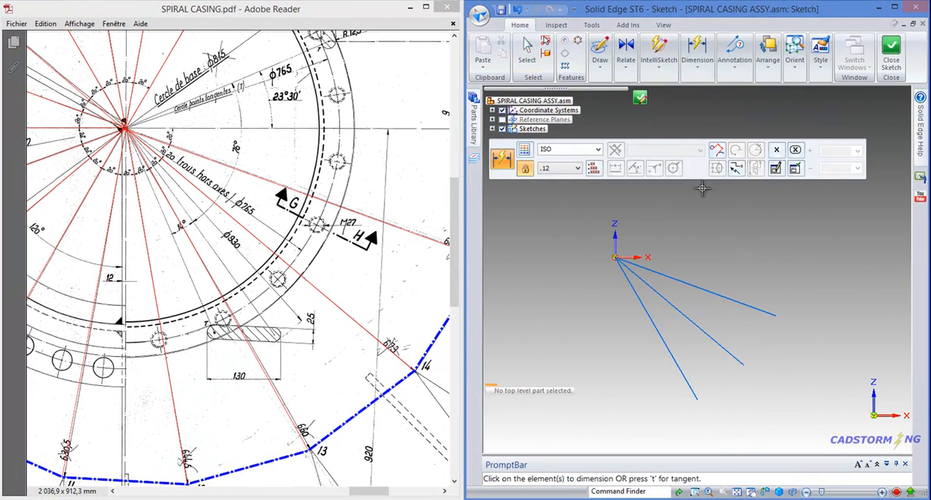
pyautogui.click(685, 277)
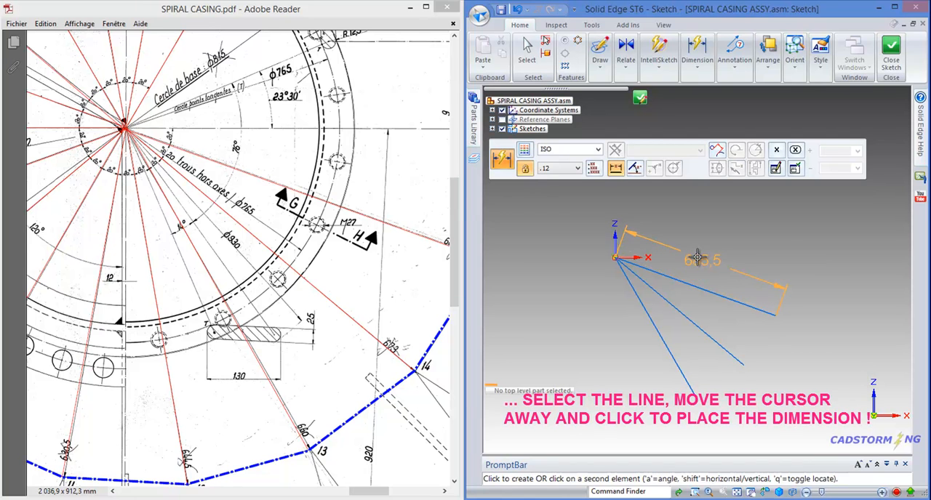
pyautogui.click(700, 254)
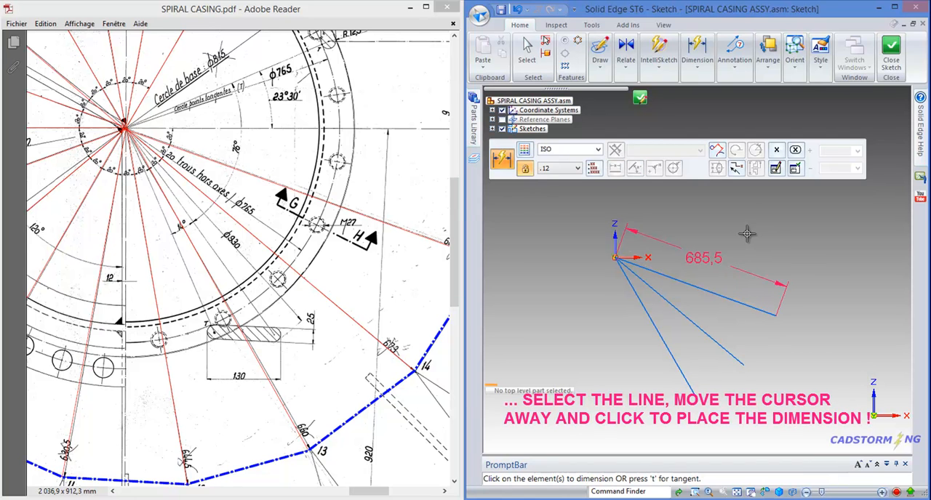
pyautogui.click(676, 308)
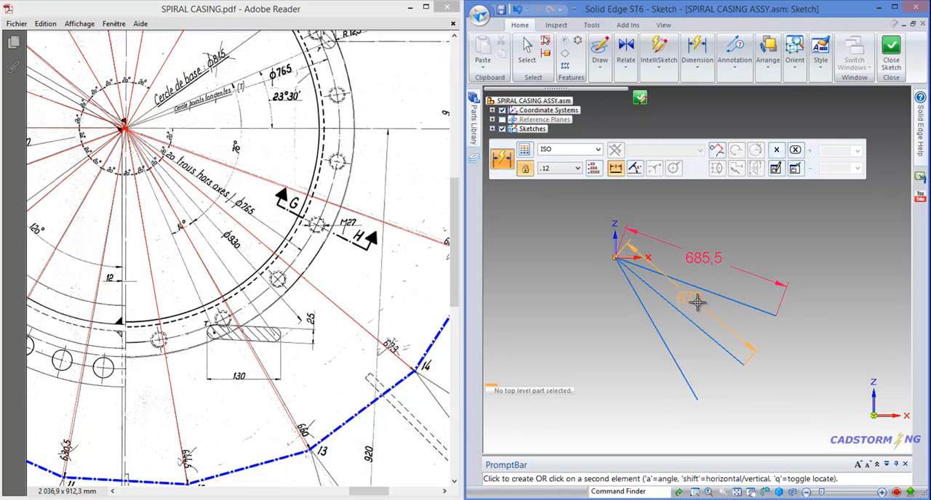
pyautogui.click(696, 302)
pyautogui.click(675, 356)
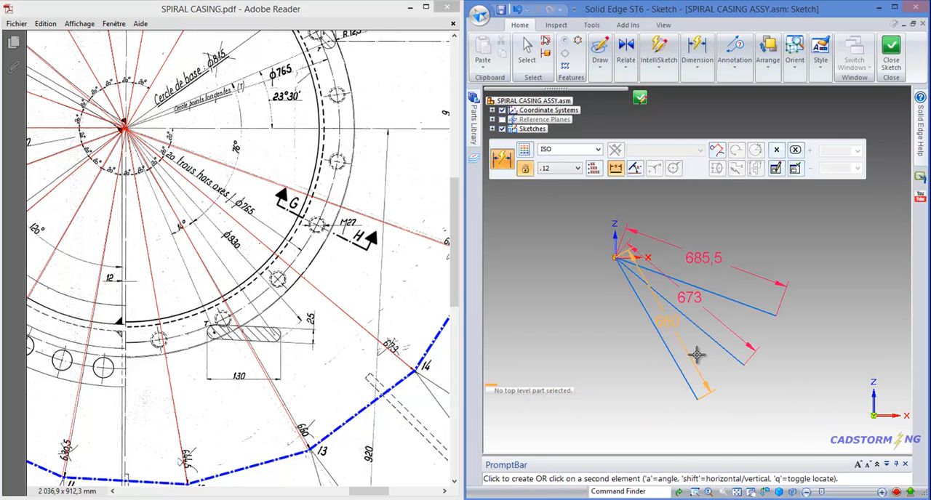
pyautogui.click(696, 356)
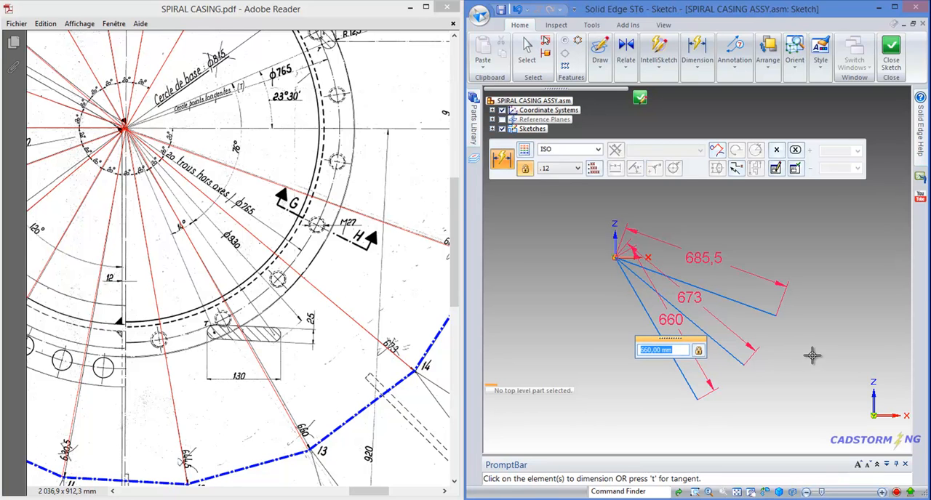
pyautogui.press('Escape')
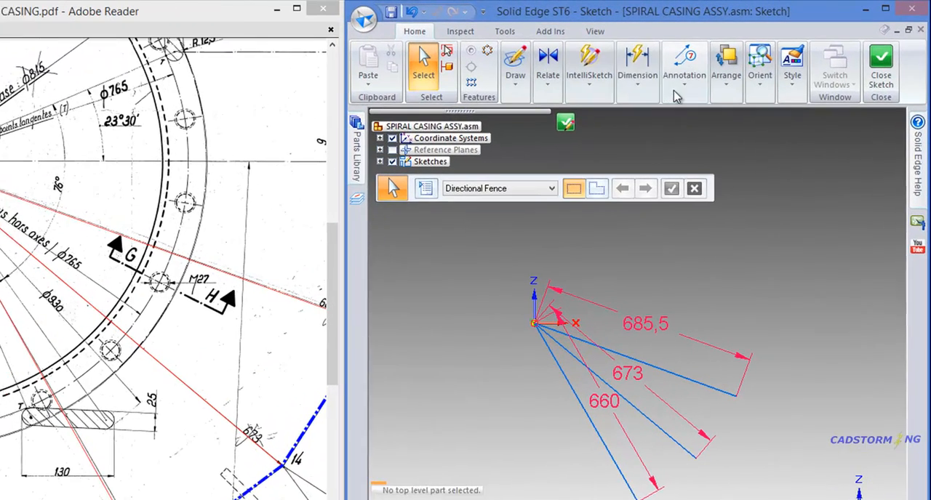
# - Dimension the angle between the horizontal X axis and the radial line for point 15 with Angle Between
pyautogui.click(635, 84)
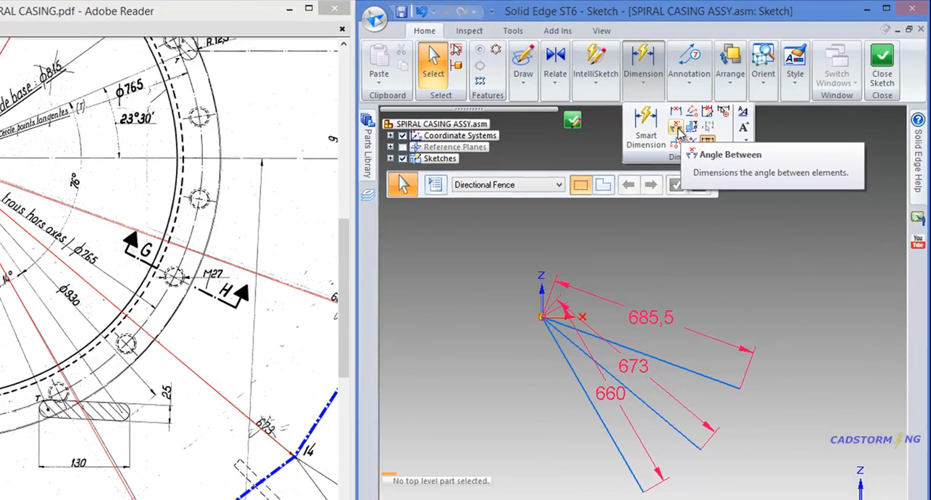
pyautogui.click(664, 138)
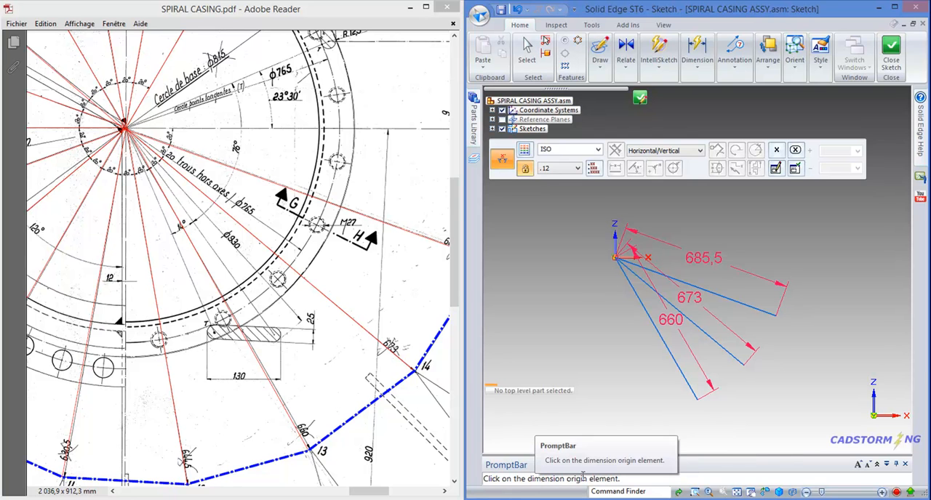
pyautogui.scroll(4, 631, 257)
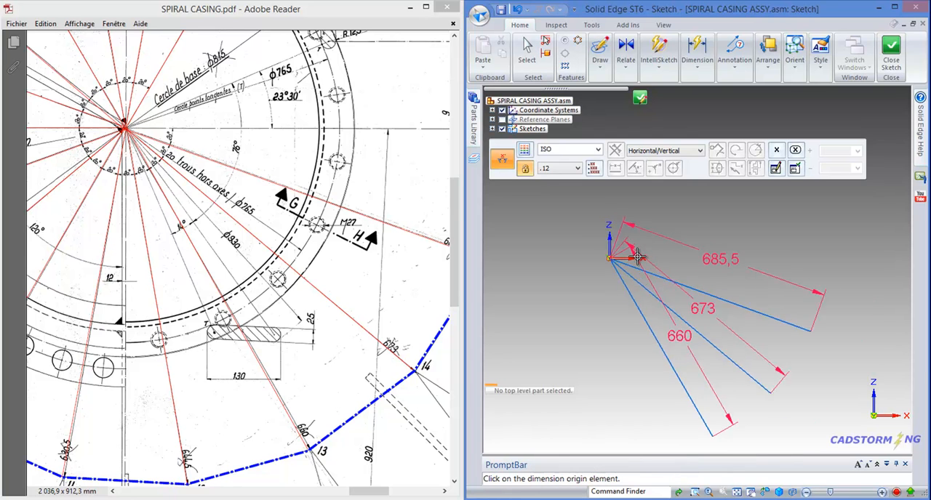
pyautogui.click(606, 260)
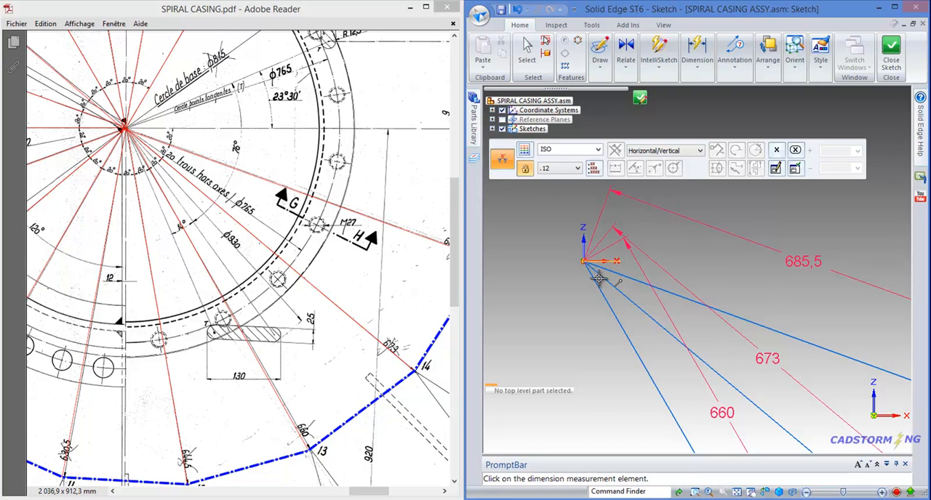
pyautogui.scroll(-3, 582, 263)
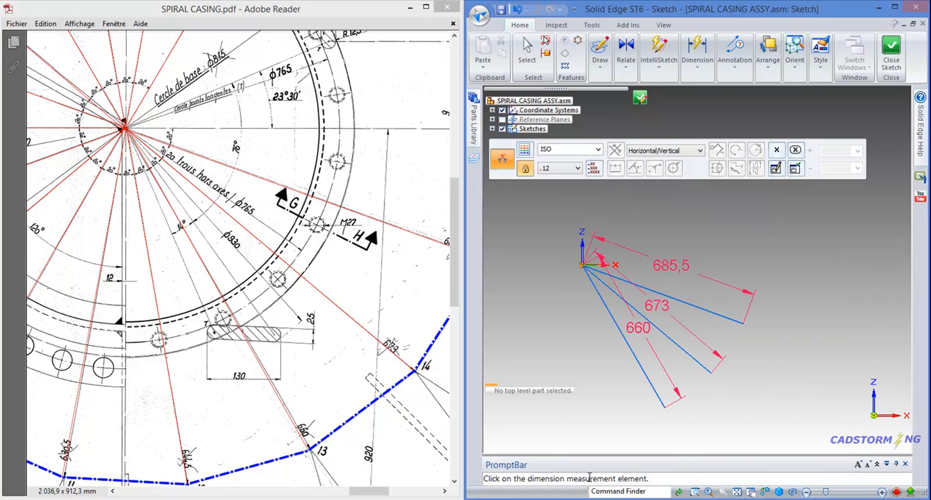
pyautogui.click(732, 320)
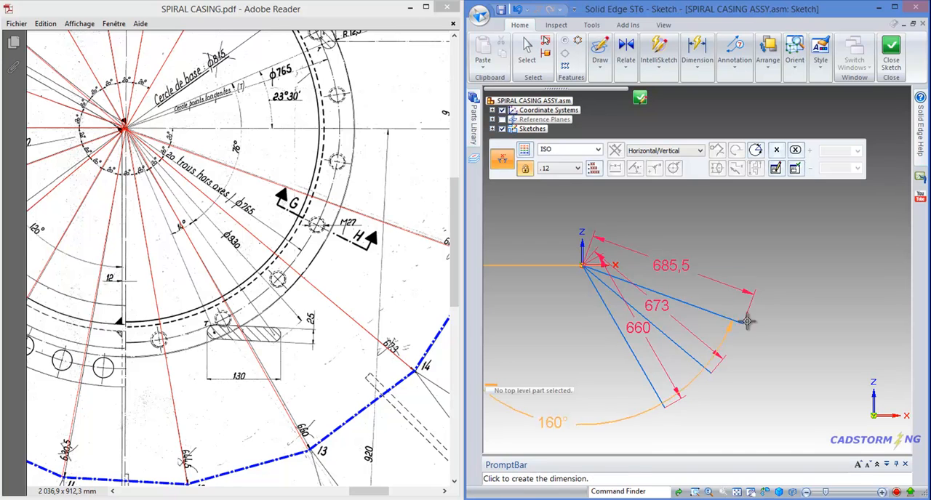
pyautogui.click(800, 307)
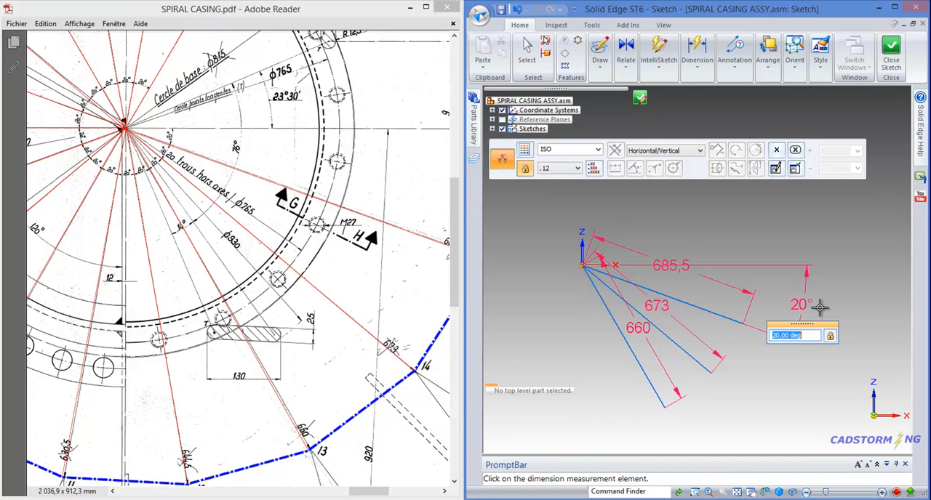
pyautogui.rightClick(828, 293)
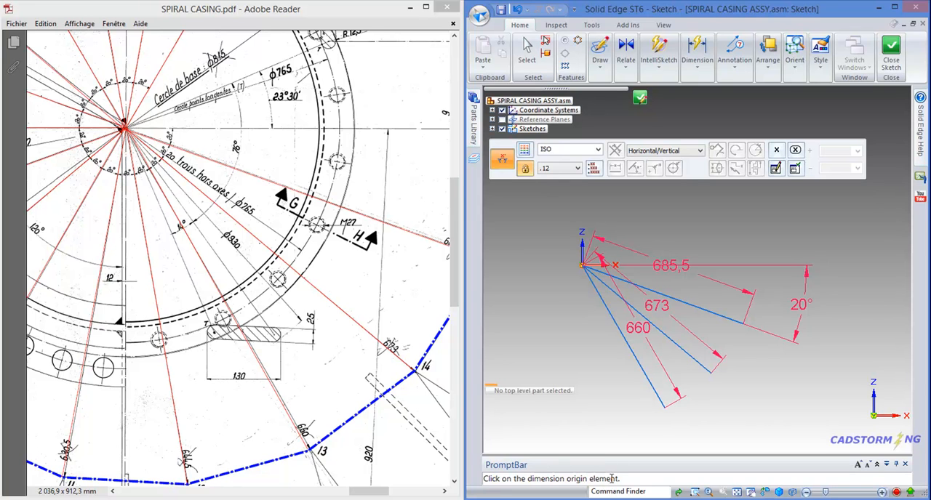
# - Add angle dimensions between the lines for points 15 and 14 and between those for points 14 and 13
pyautogui.click(728, 318)
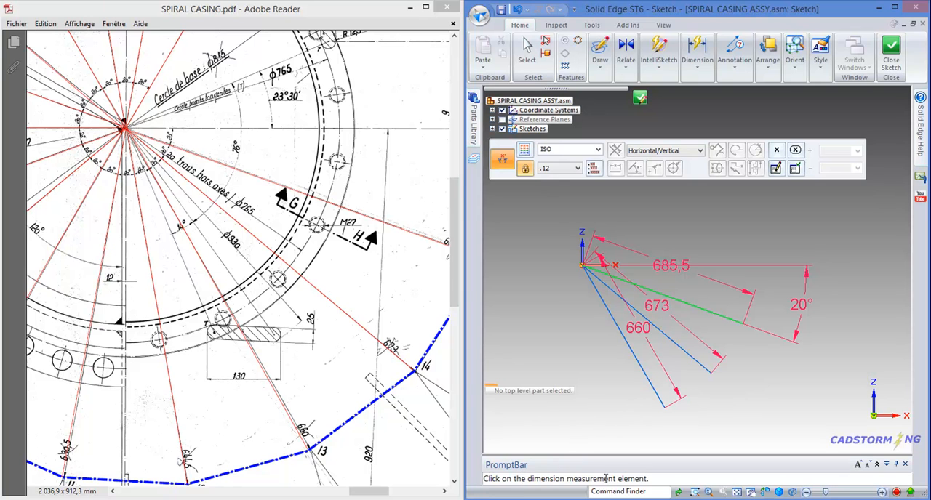
pyautogui.click(706, 368)
pyautogui.click(773, 374)
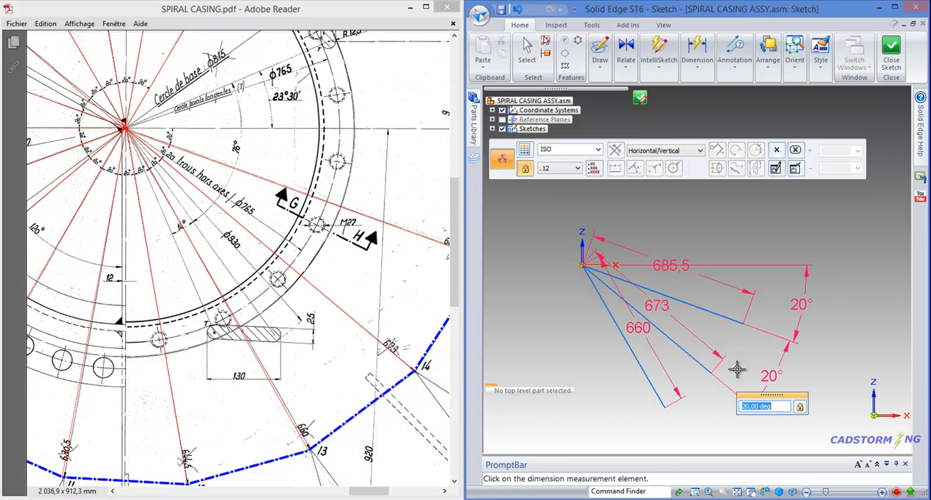
pyautogui.rightClick(805, 378)
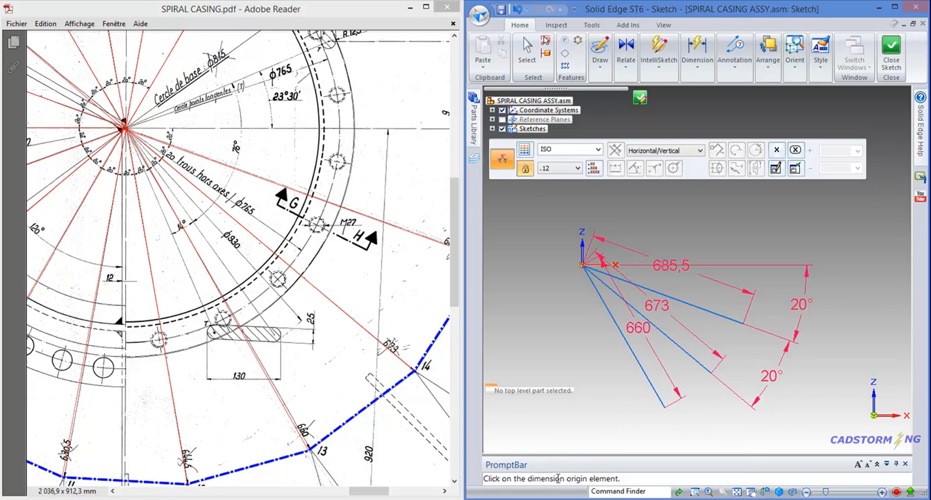
pyautogui.click(699, 359)
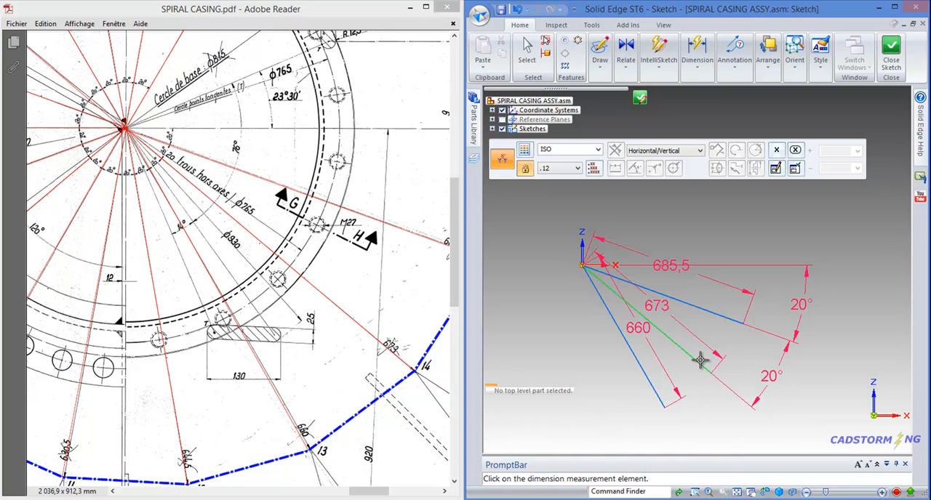
pyautogui.click(655, 391)
pyautogui.click(737, 420)
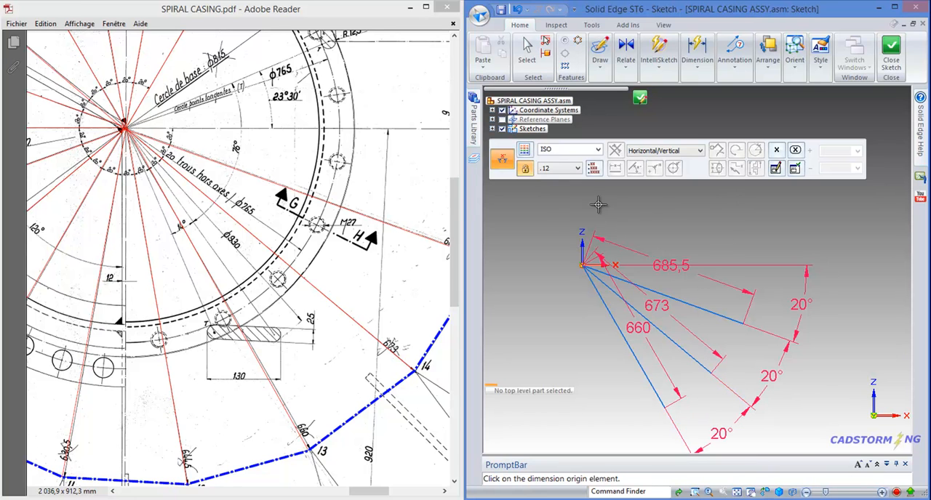
pyautogui.press('Escape')
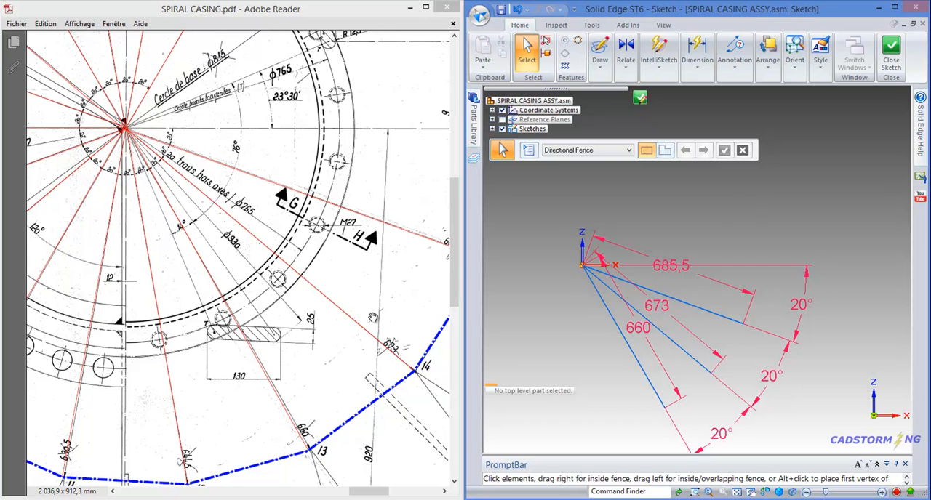
# - Create a rotated copy of the 660 mm line about the origin, 20° clockwise, using Rotate with copying on and a 20° step
pyautogui.scroll(-1, 731, 201)
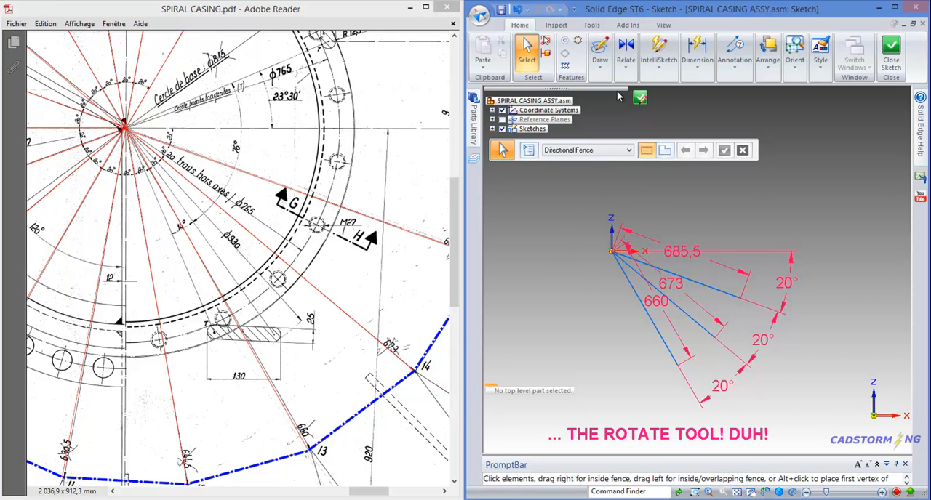
pyautogui.click(601, 71)
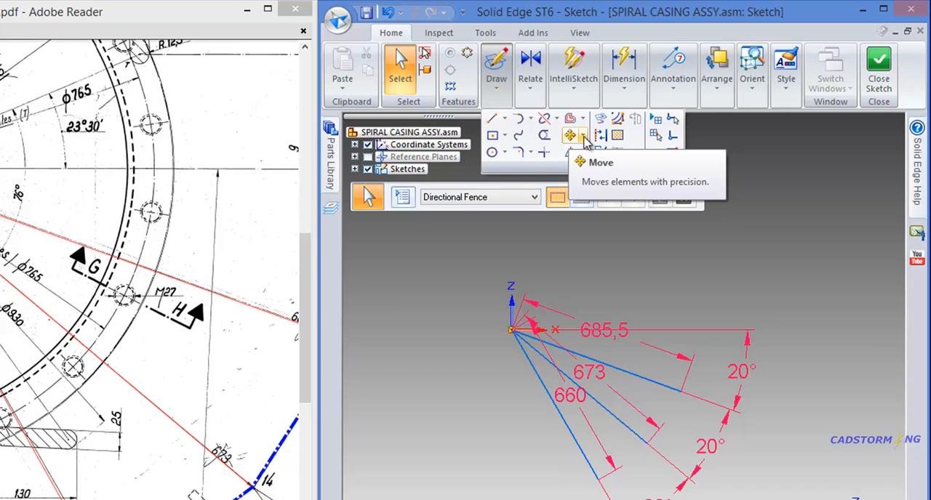
pyautogui.click(583, 140)
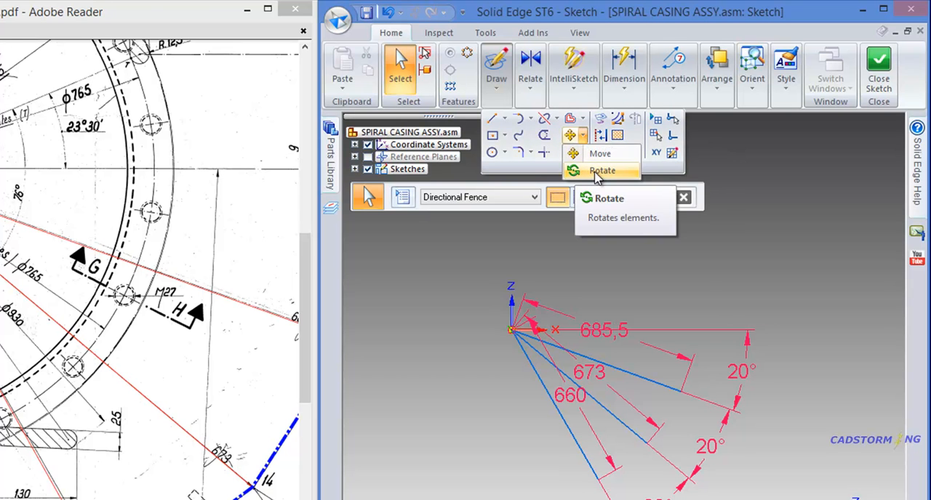
pyautogui.click(598, 171)
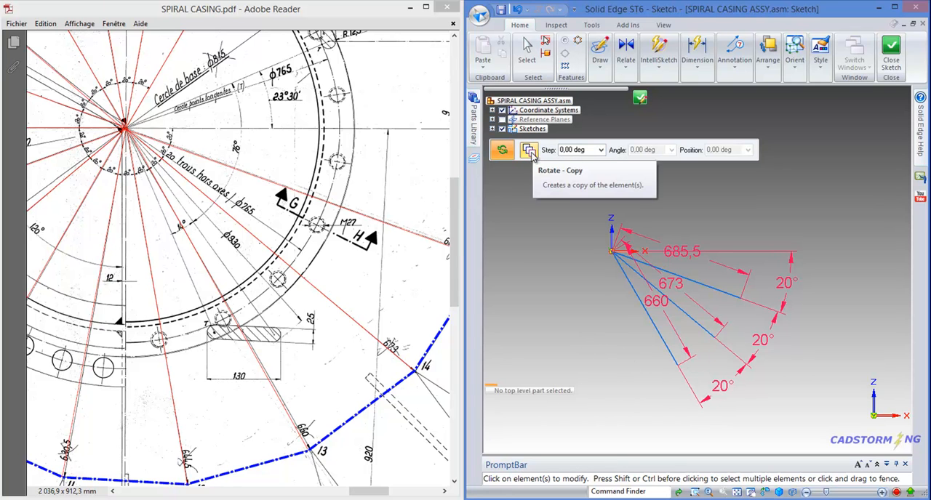
pyautogui.click(528, 153)
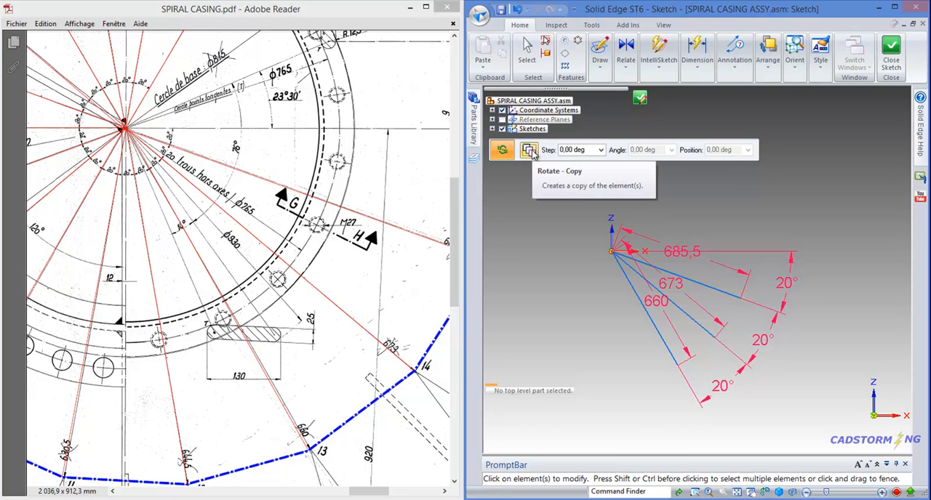
pyautogui.click(583, 150)
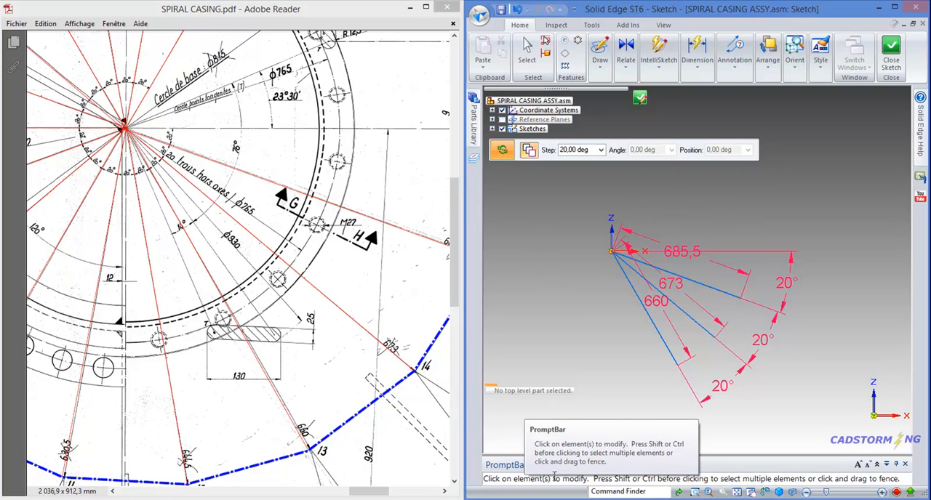
pyautogui.click(655, 336)
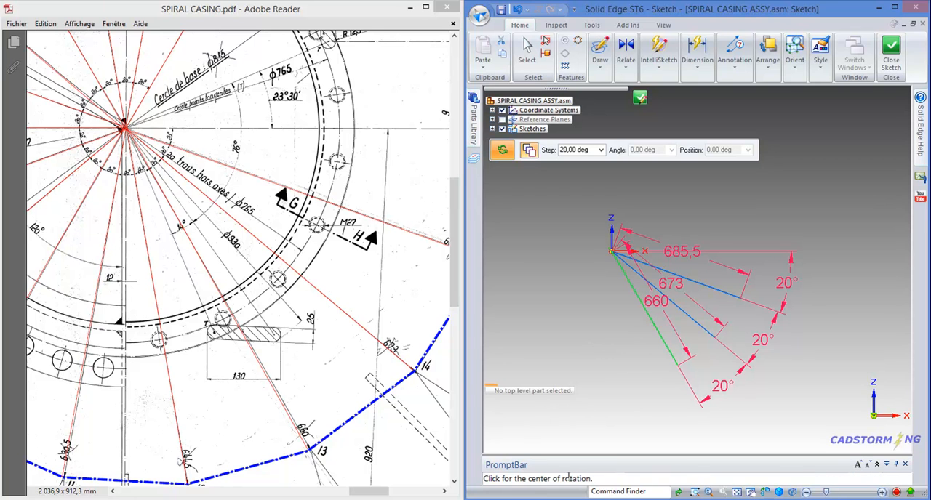
pyautogui.click(610, 251)
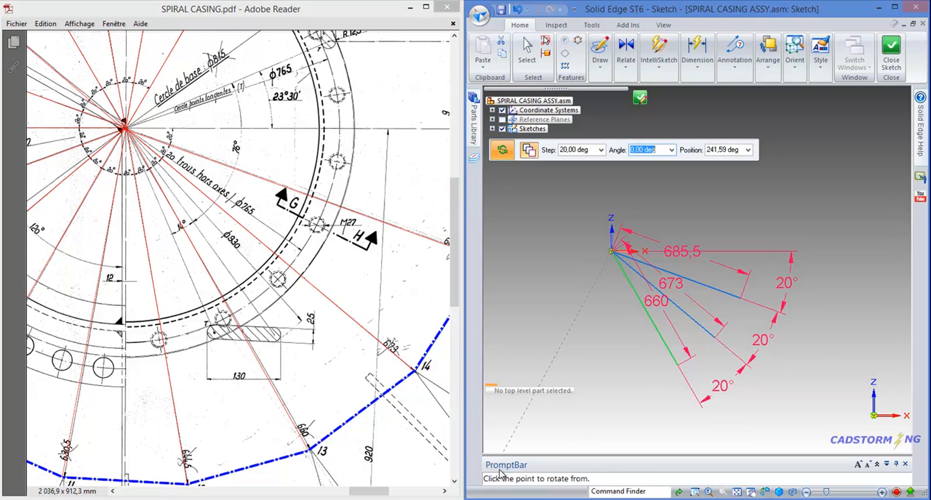
pyautogui.click(670, 365)
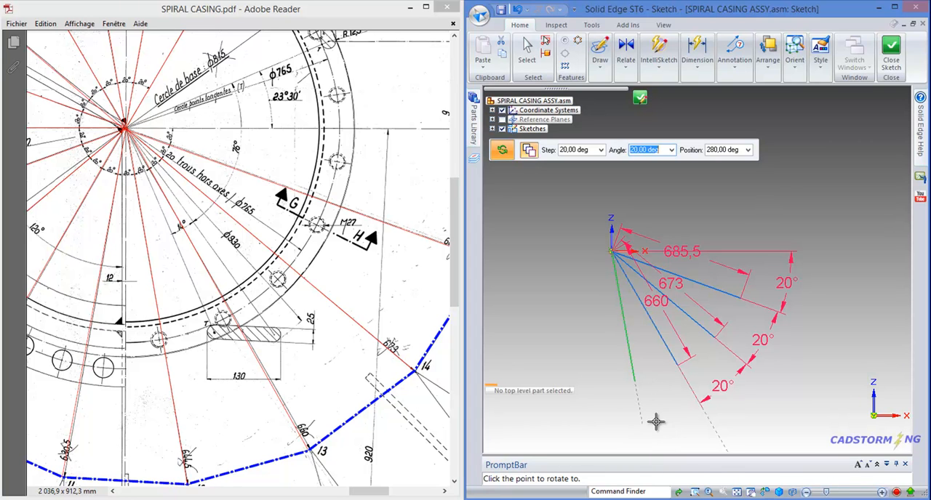
pyautogui.click(647, 402)
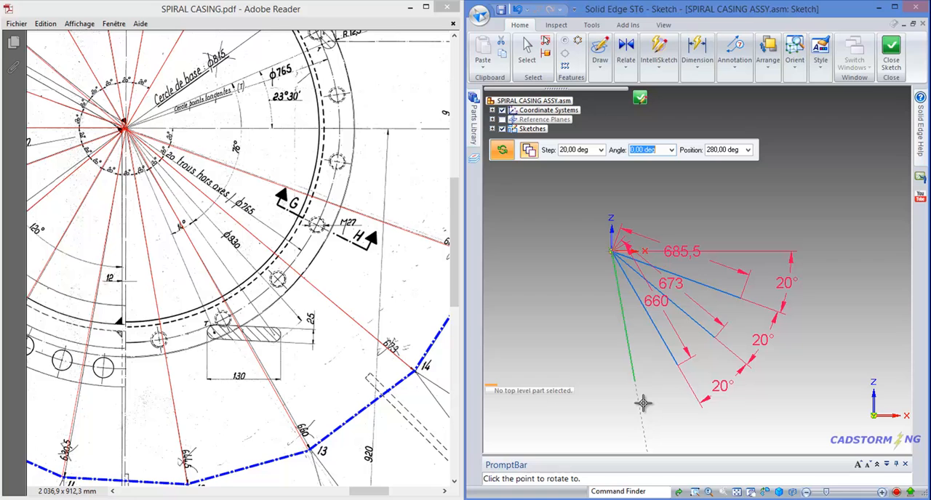
# - Place twelve more rotated line copies clockwise around the origin at 20° intervals, ending 40° above the positive X axis, and finish rotating
pyautogui.click(591, 386)
pyautogui.click(547, 361)
pyautogui.click(529, 328)
pyautogui.click(517, 293)
pyautogui.click(513, 253)
pyautogui.click(518, 219)
pyautogui.click(537, 195)
pyautogui.click(564, 184)
pyautogui.click(593, 178)
pyautogui.click(641, 181)
pyautogui.click(659, 183)
pyautogui.click(687, 198)
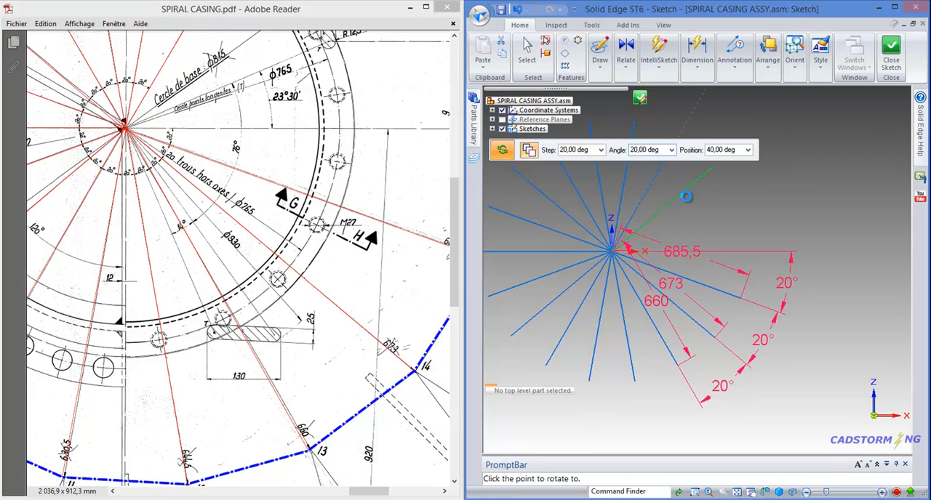
pyautogui.rightClick(727, 195)
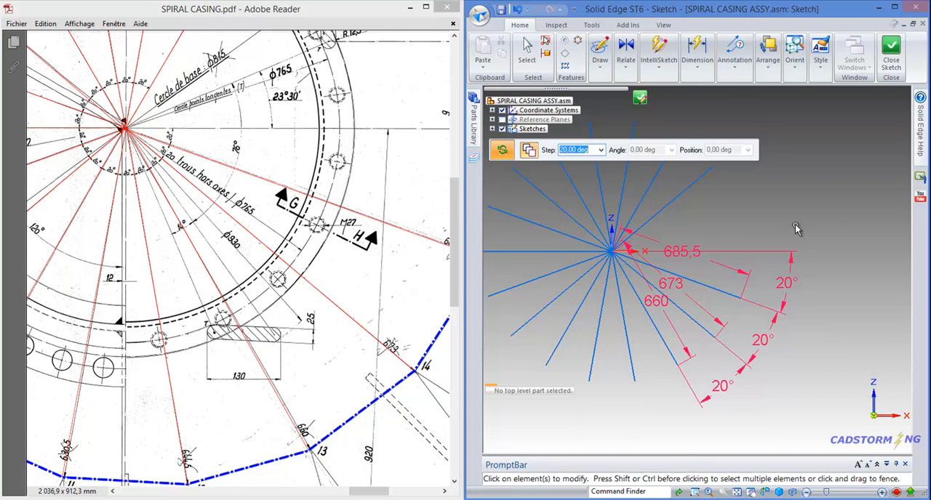
pyautogui.press('Escape')
pyautogui.scroll(-1, 792, 240)
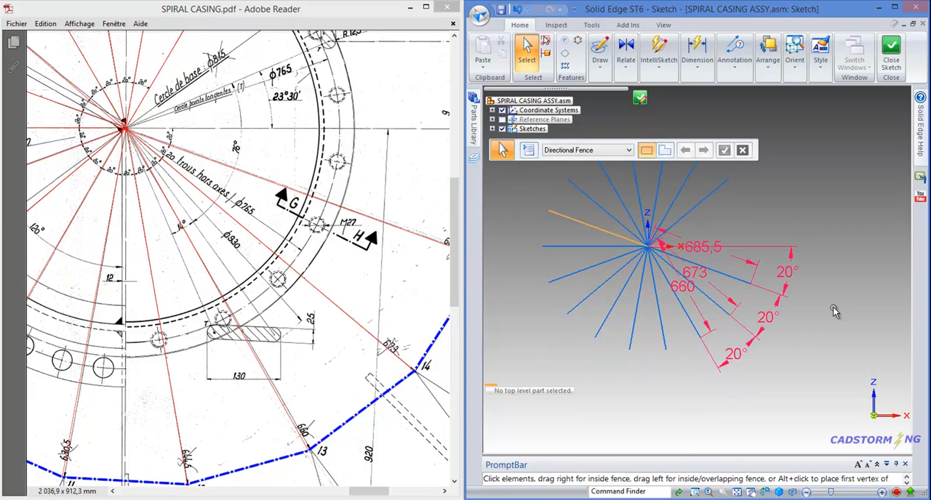
pyautogui.scroll(-1, 844, 305)
pyautogui.scroll(1, 711, 208)
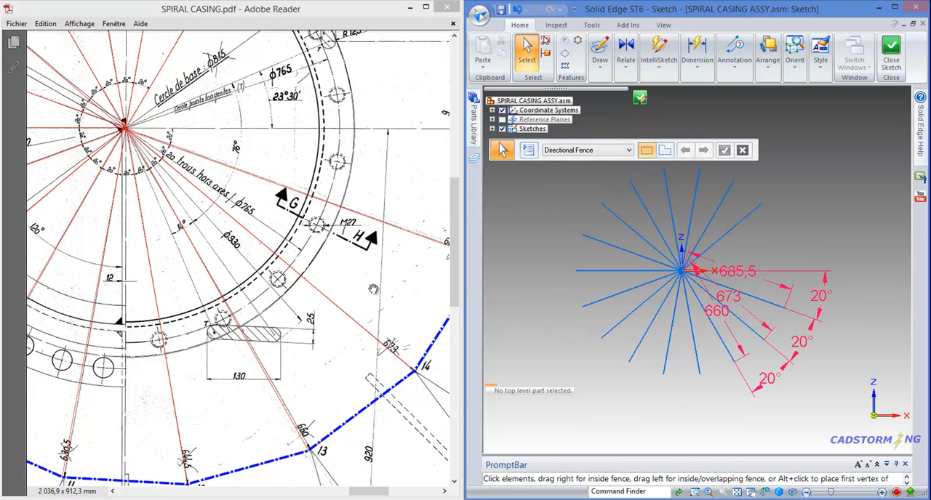
# - Select the dimensioned 660 mm radial line and try to move it to test whether it is fully constrained
pyautogui.click(365, 290)
pyautogui.keyDown('ctrl'); pyautogui.scroll(2, 360, 299); pyautogui.keyUp('ctrl')
pyautogui.keyDown('ctrl'); pyautogui.scroll(-3, 360, 299); pyautogui.keyUp('ctrl')
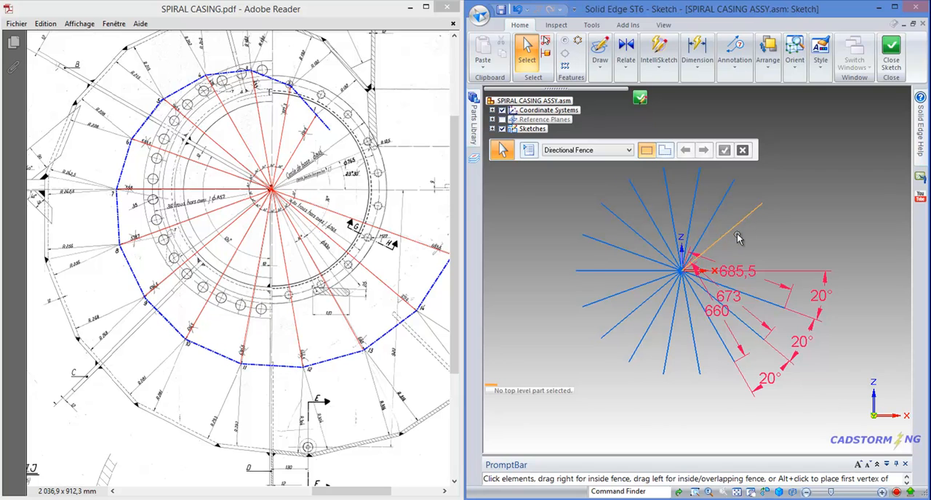
pyautogui.click(719, 346)
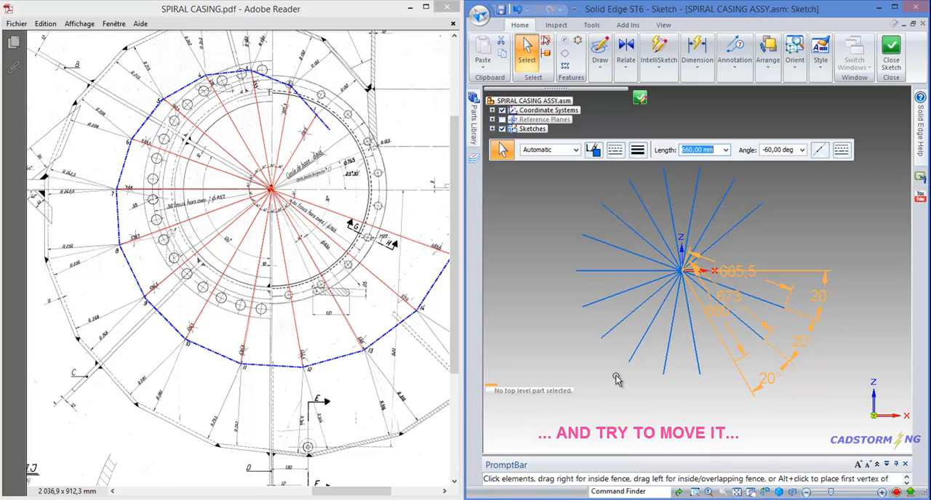
pyautogui.click(727, 375)
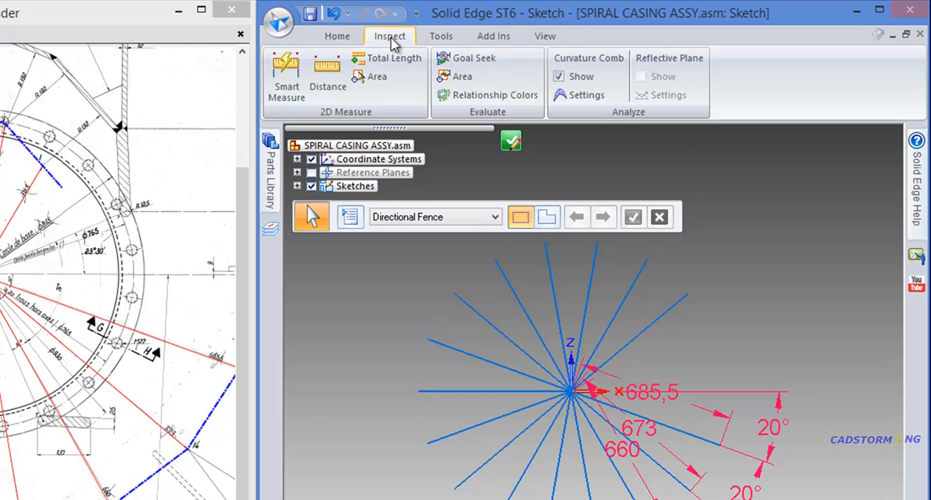
# - Turn on Relationship Colors for the sketch to distinguish fully constrained lines from under-constrained ones
pyautogui.click(477, 97)
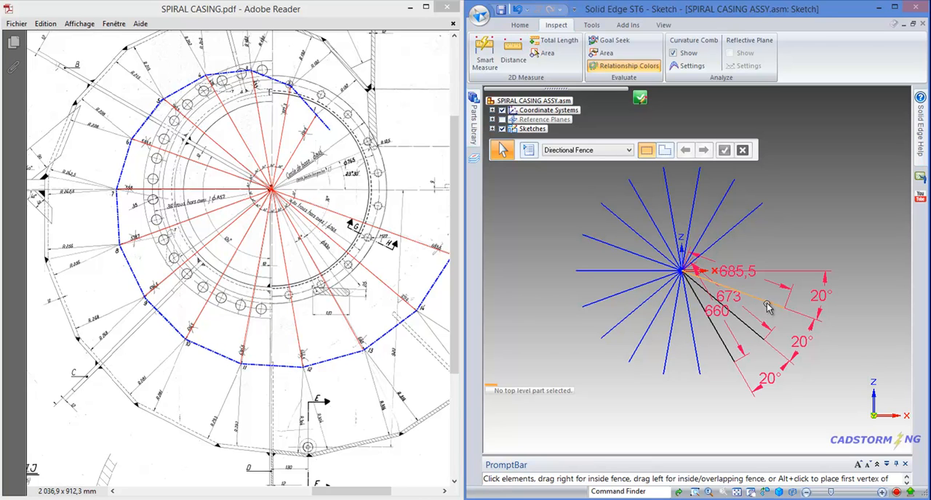
pyautogui.click(714, 212)
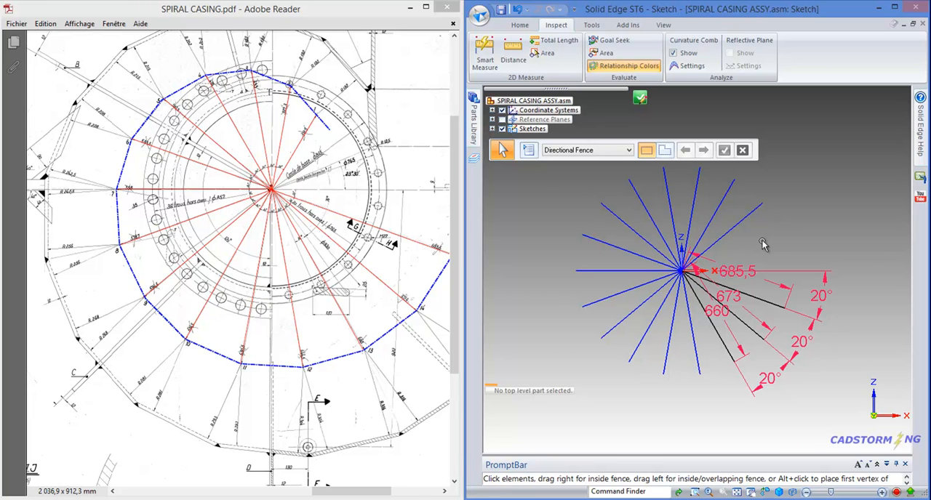
# - Try moving the copied line at 40° above the positive X axis away from the origin, and undo the move
pyautogui.moveTo(723, 239); pyautogui.dragTo(817, 228)
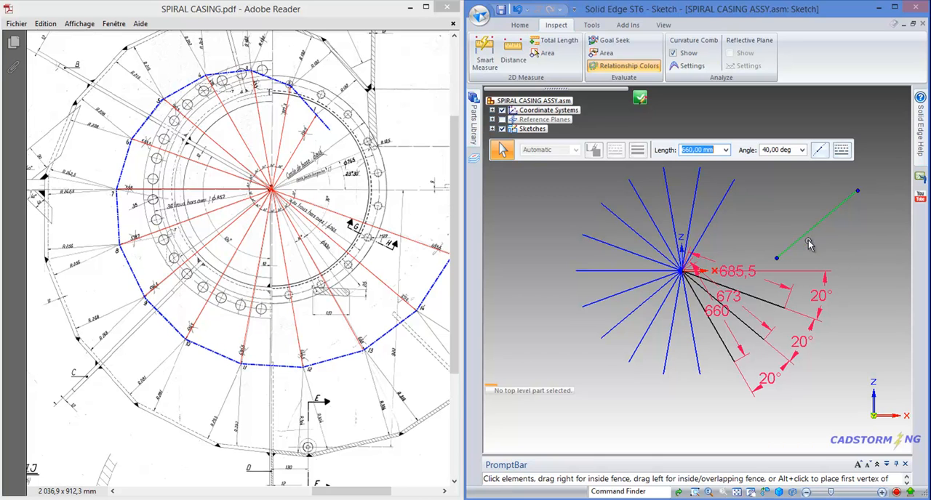
pyautogui.click(517, 10)
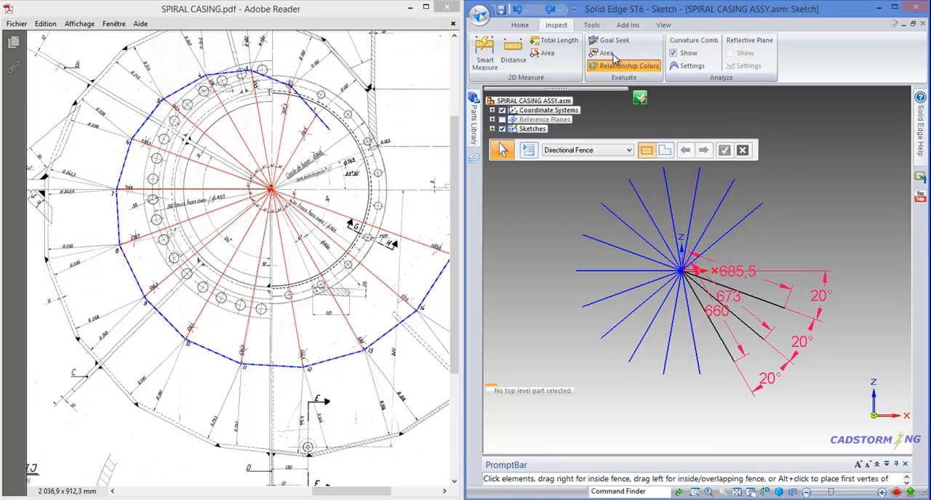
# - Connect the inner endpoint of the copied line at 40° above the positive X axis to the common centre point at the origin
pyautogui.click(519, 27)
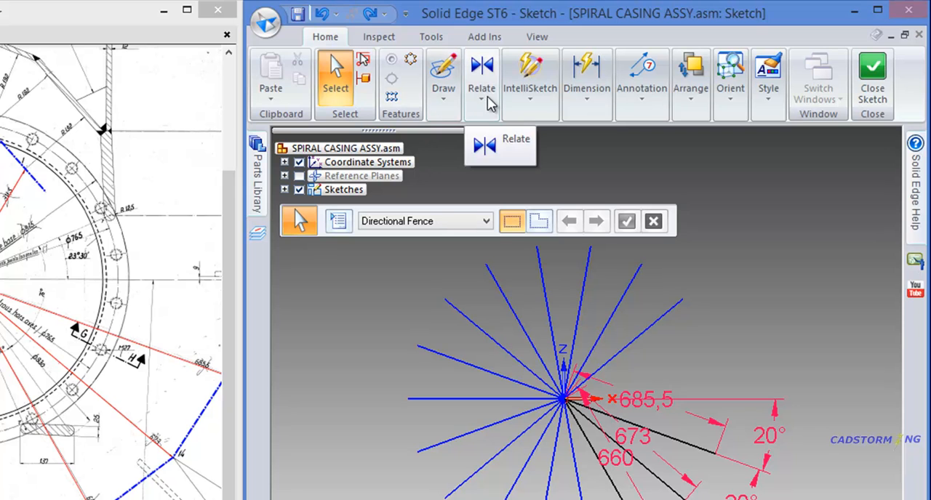
pyautogui.click(485, 108)
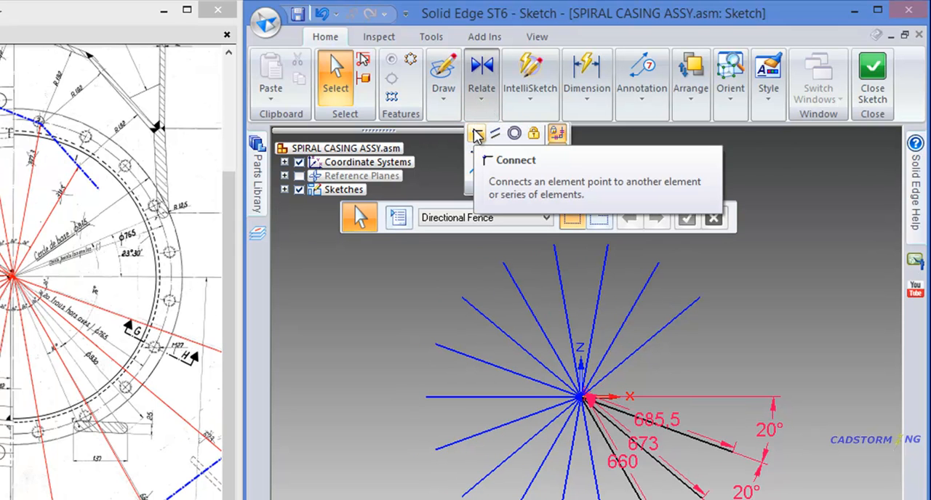
pyautogui.click(477, 135)
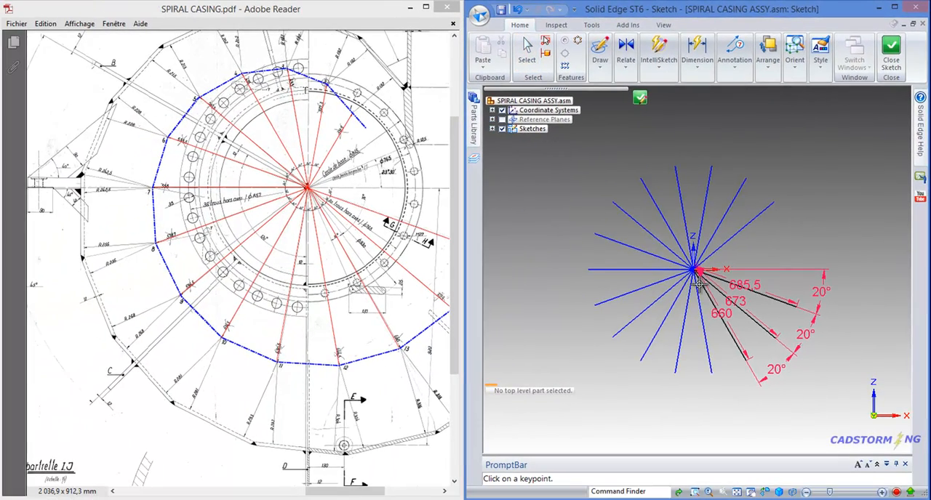
pyautogui.scroll(5, 687, 269)
pyautogui.scroll(1, 662, 268)
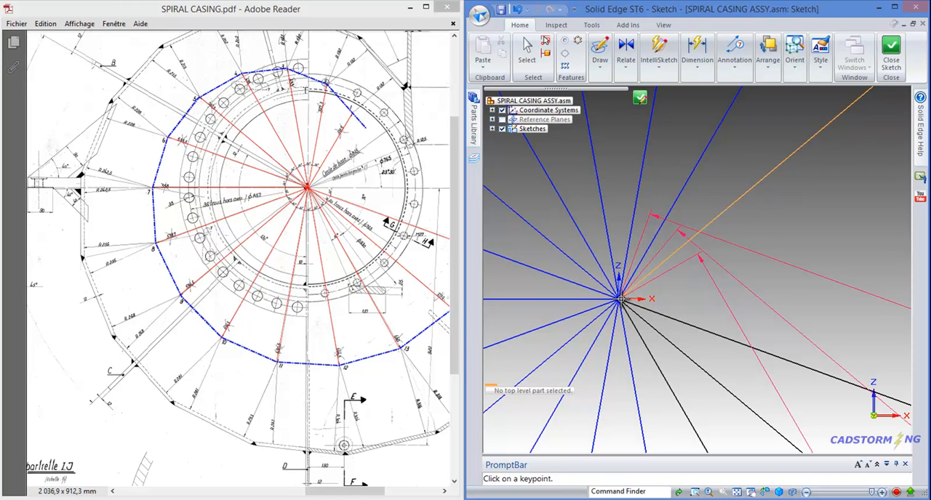
pyautogui.click(620, 299)
pyautogui.scroll(3, 626, 308)
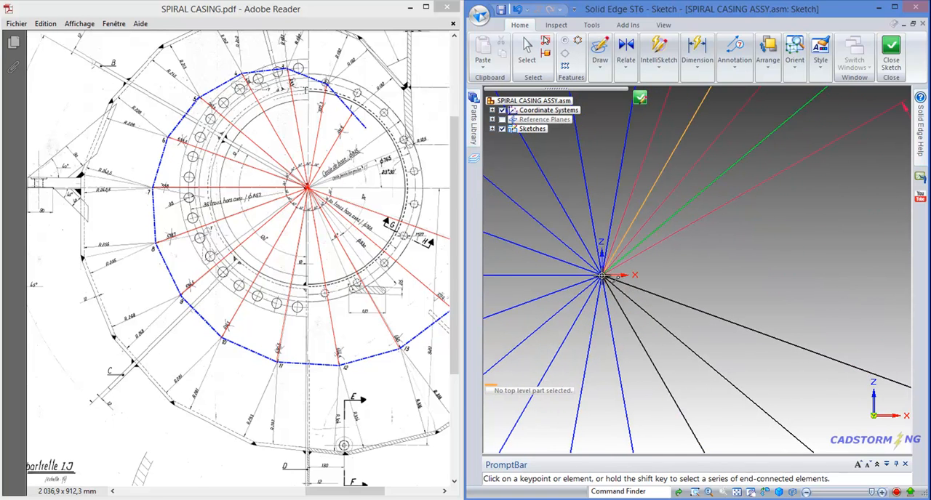
pyautogui.click(602, 275)
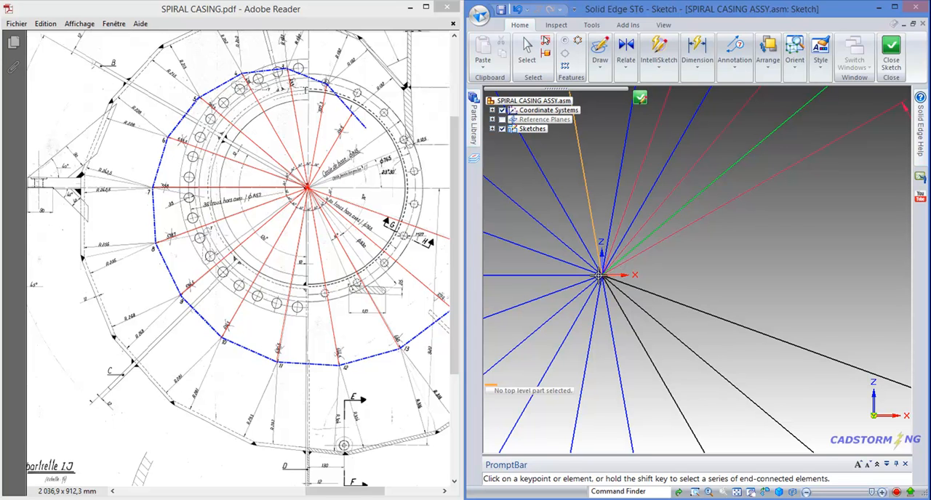
pyautogui.click(601, 276)
pyautogui.scroll(-5, 635, 280)
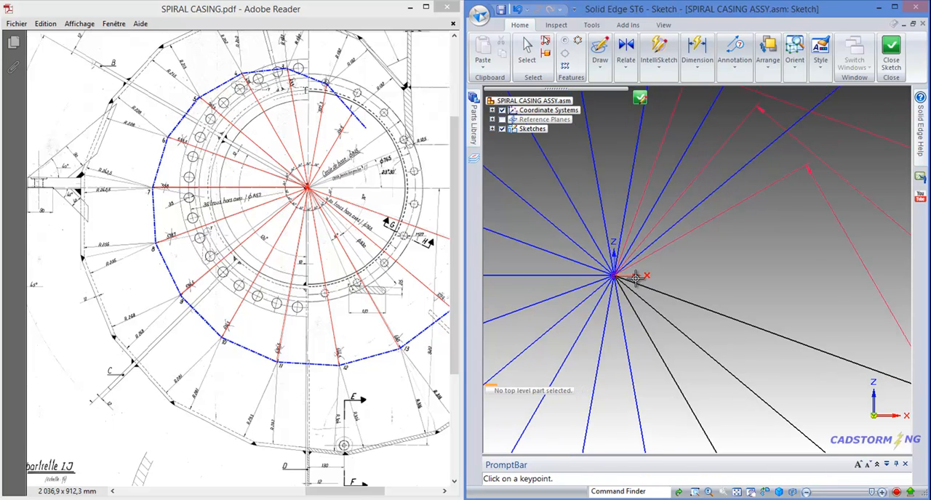